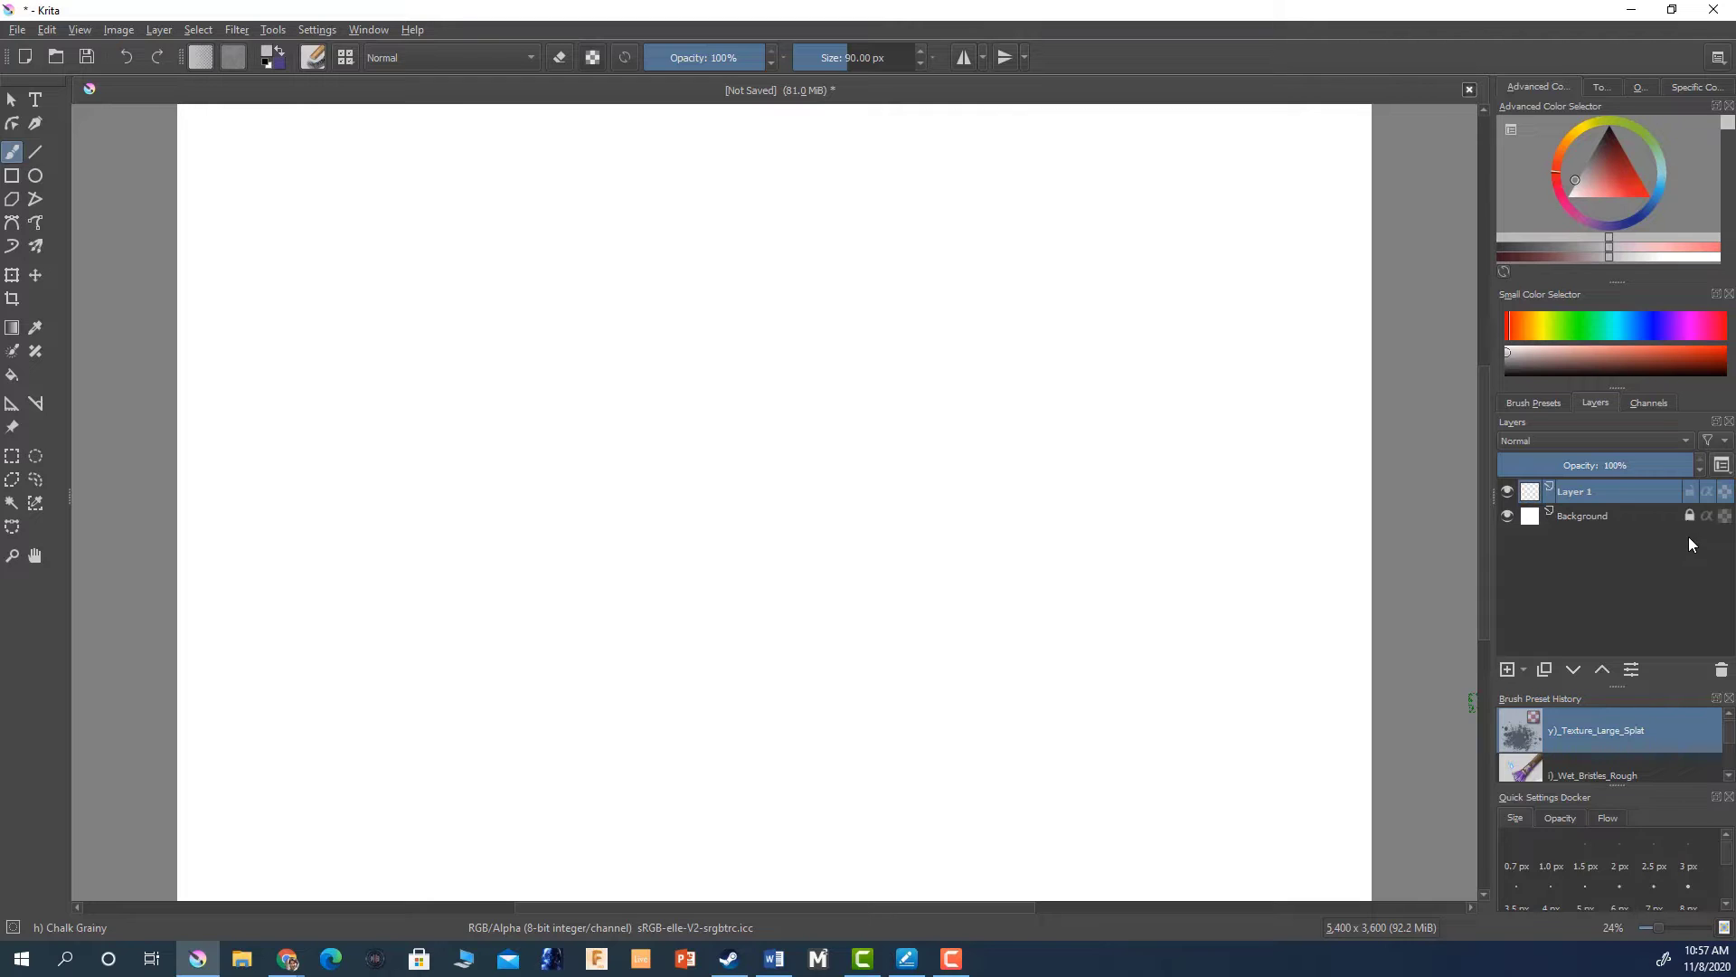
# - Show the Brush Presets panel, enlarge the brush to 154 px, and open the brush tag list
pyautogui.click(1519, 404)
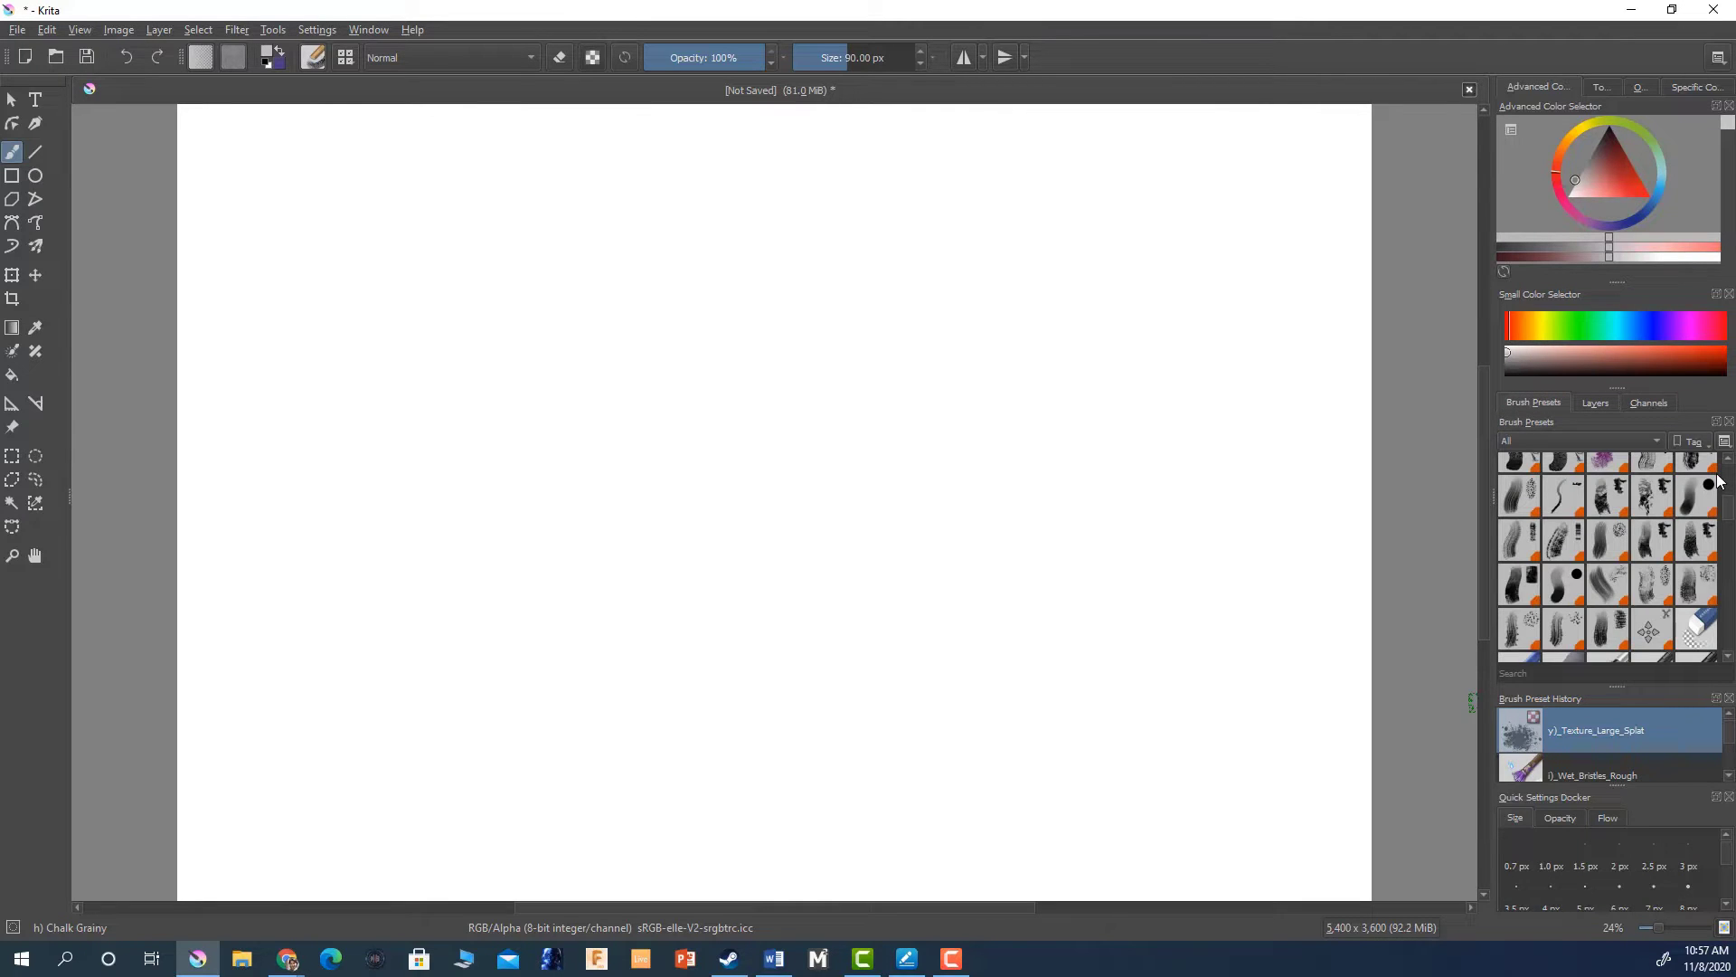
pyautogui.moveTo(1719, 481)
pyautogui.press(']')
pyautogui.moveTo(1733, 504); pyautogui.dragTo(1733, 469)
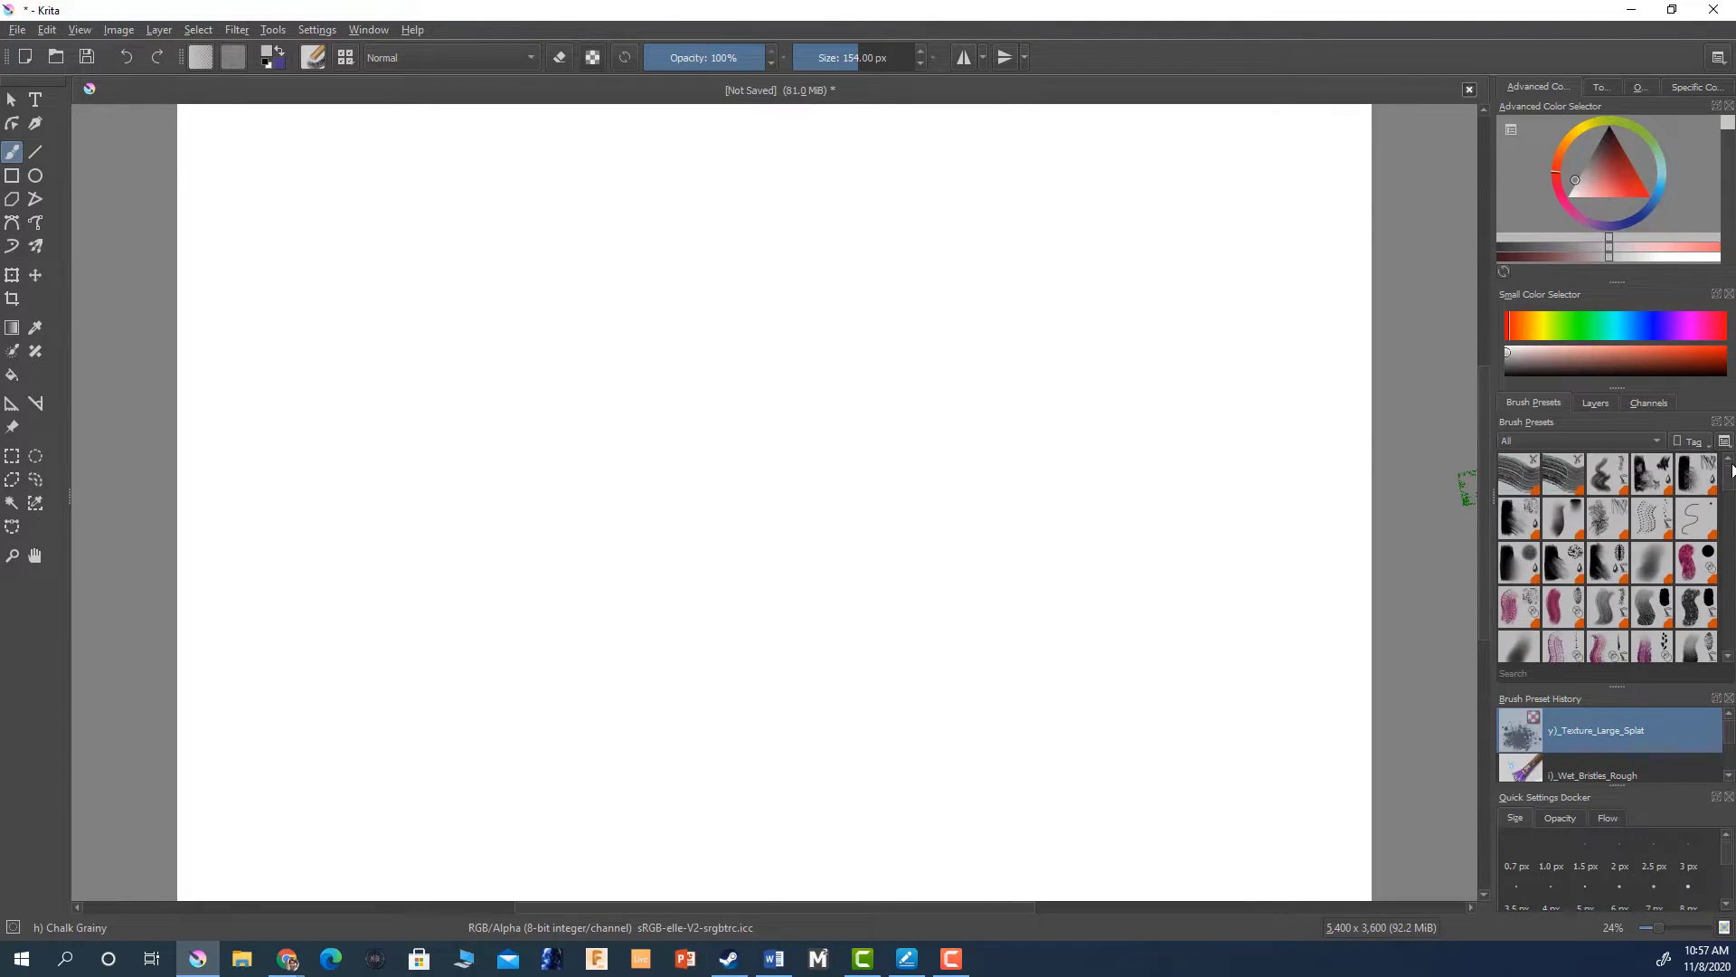
pyautogui.click(1625, 441)
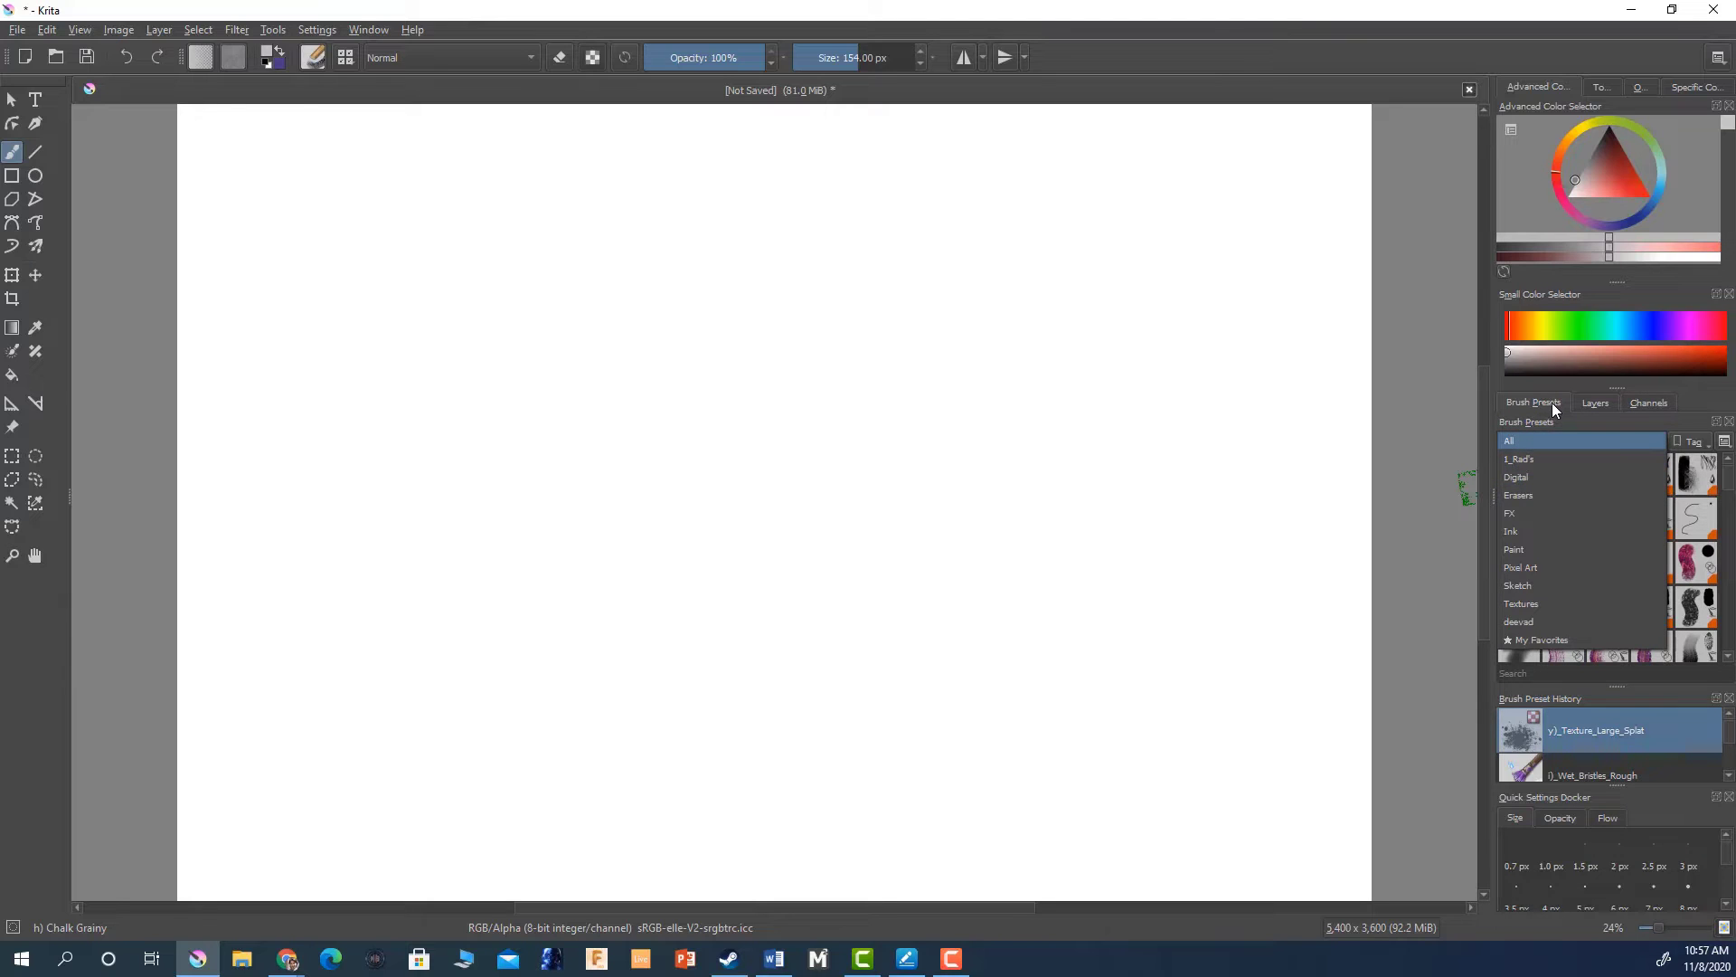
# - Filter presets to Digital, select Airbrush Soft in red, and set its size to 300 px
pyautogui.click(1534, 479)
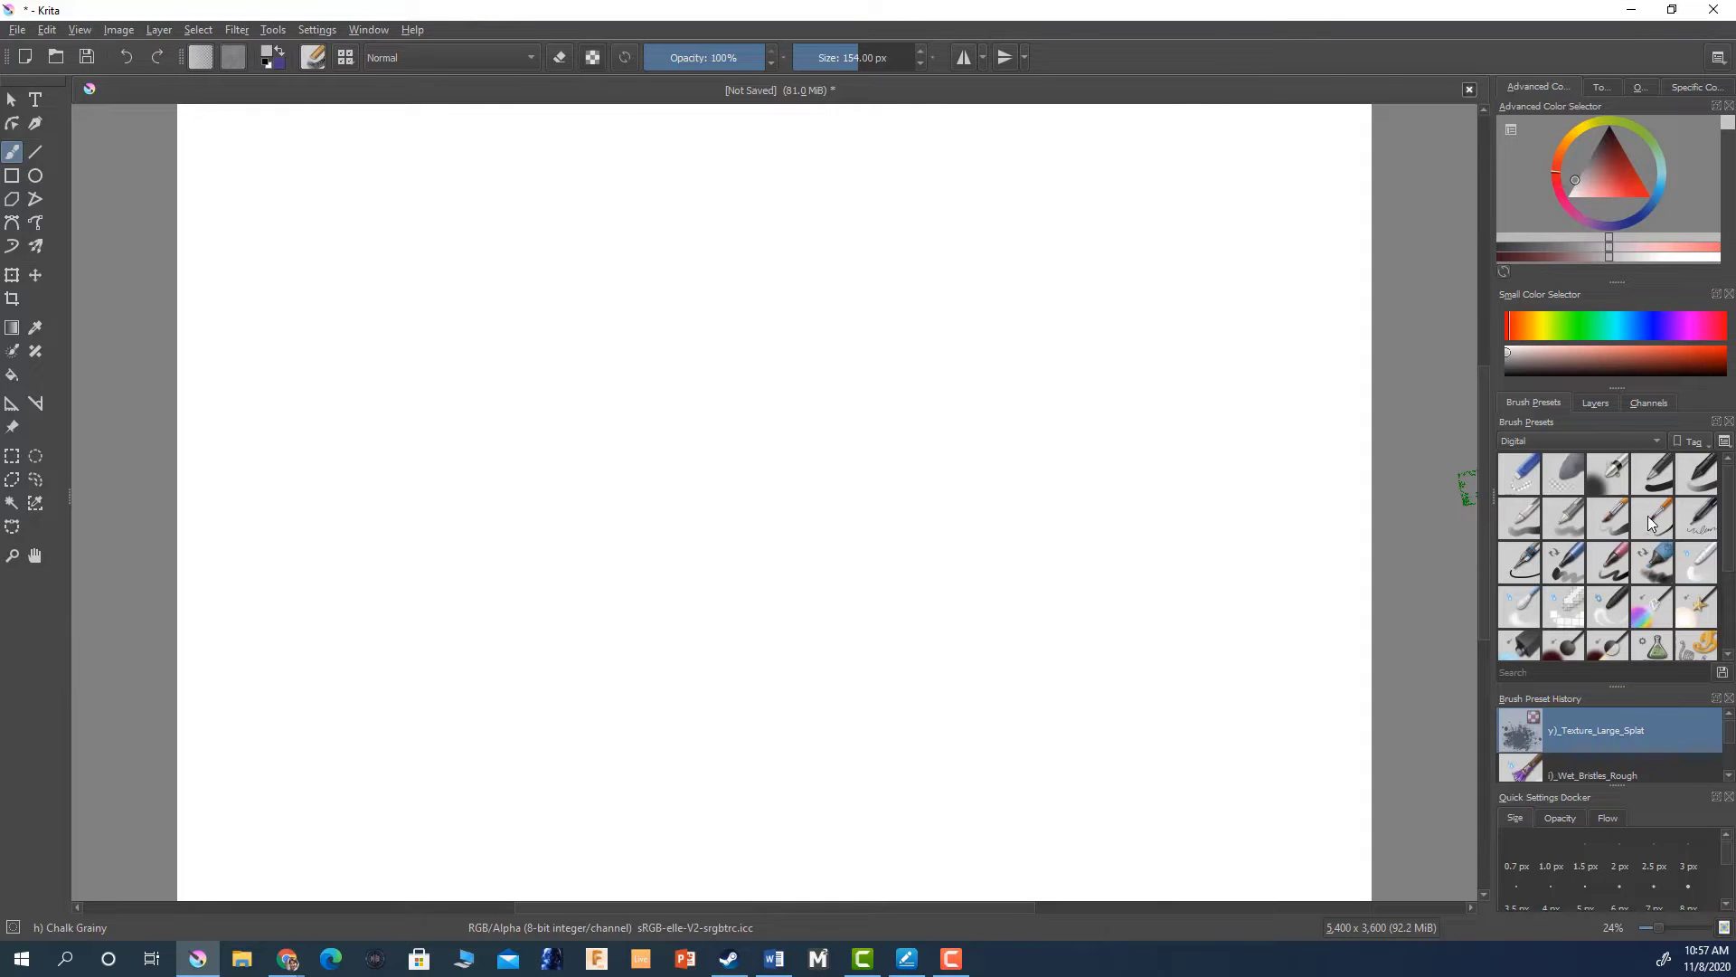
pyautogui.click(1620, 483)
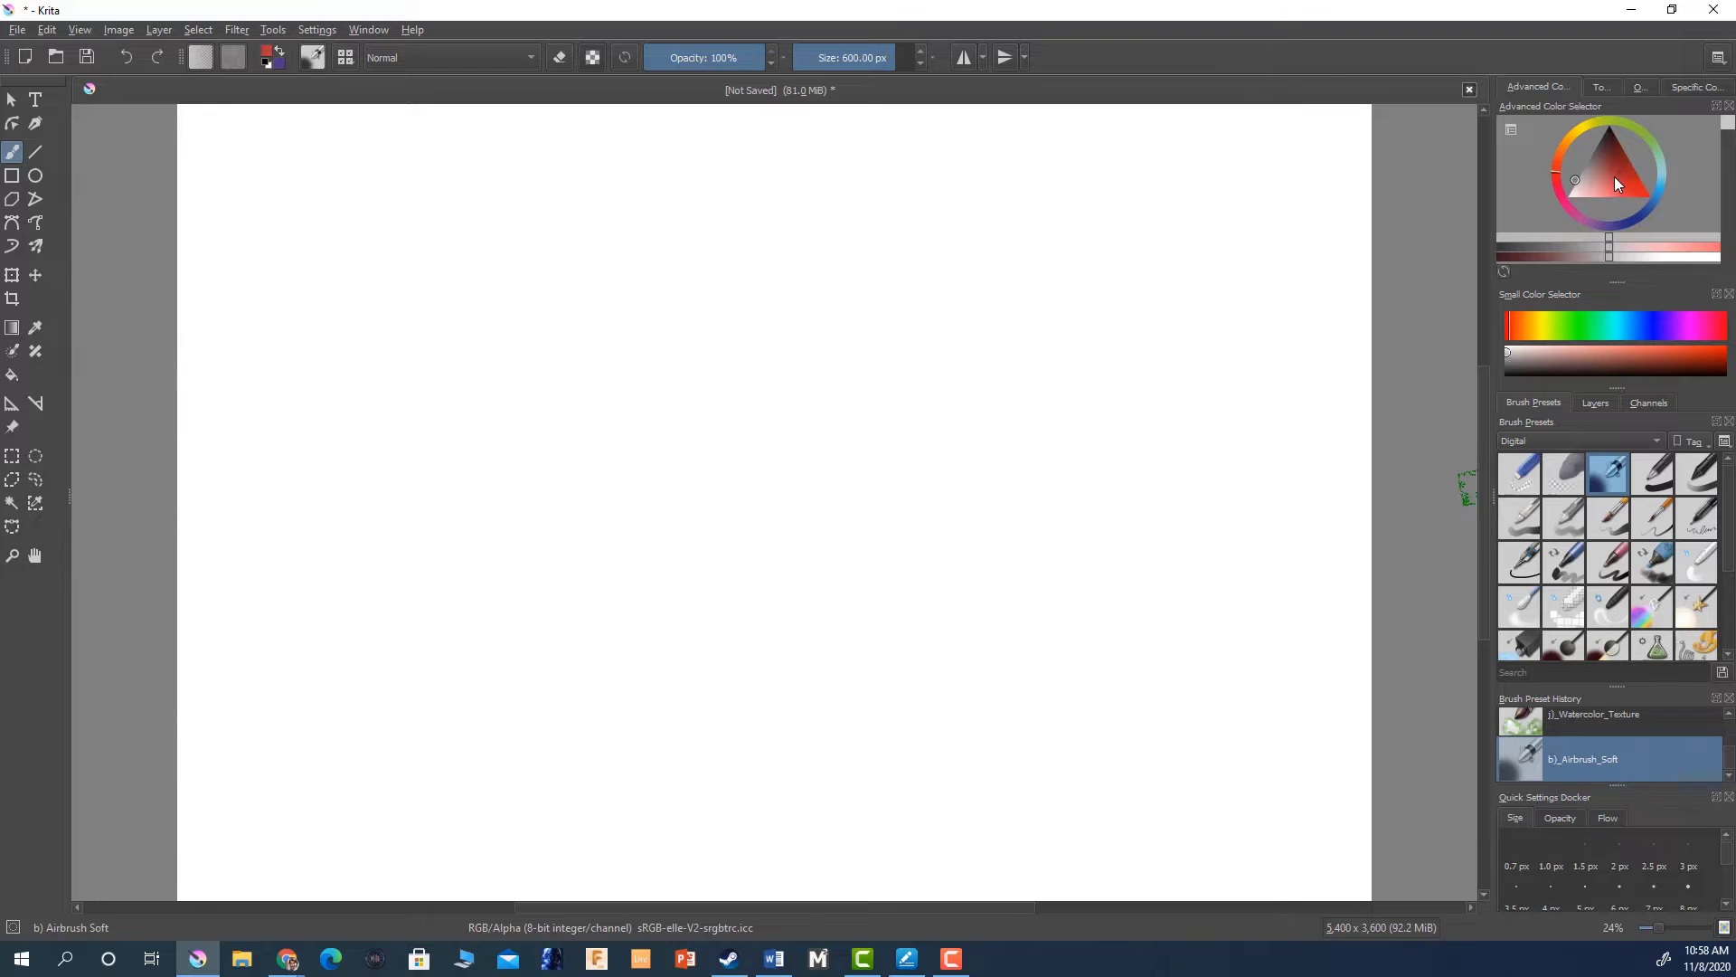
pyautogui.moveTo(1615, 175); pyautogui.dragTo(1639, 178)
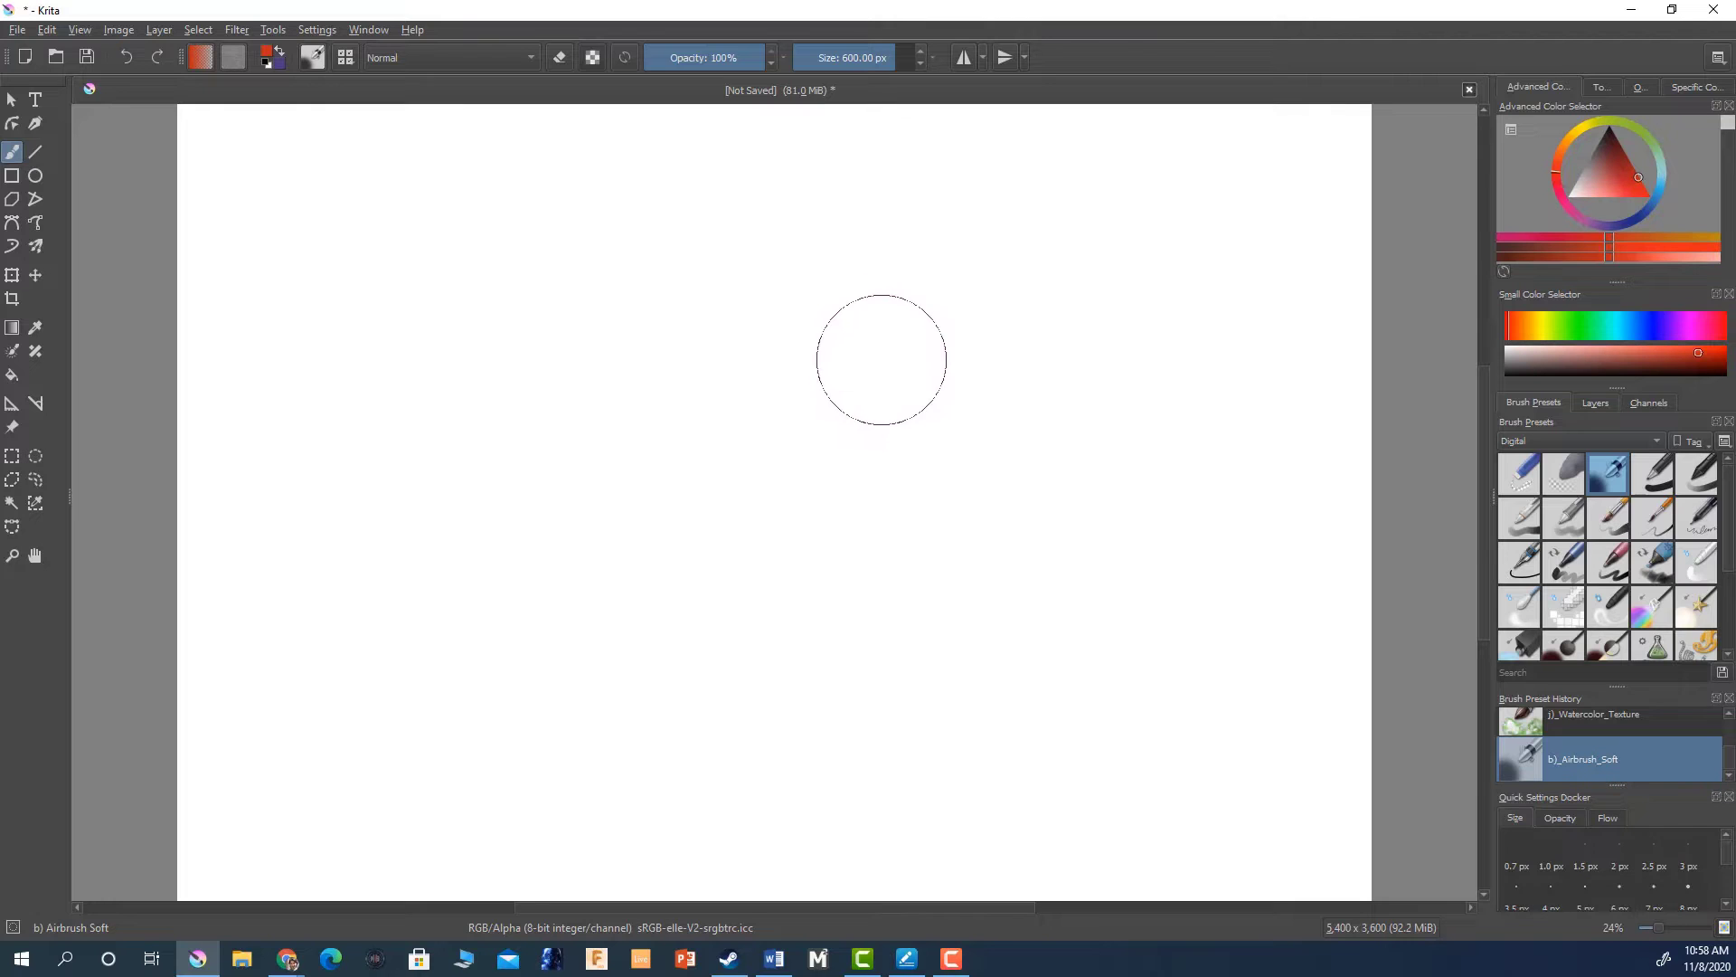
pyautogui.press('[')
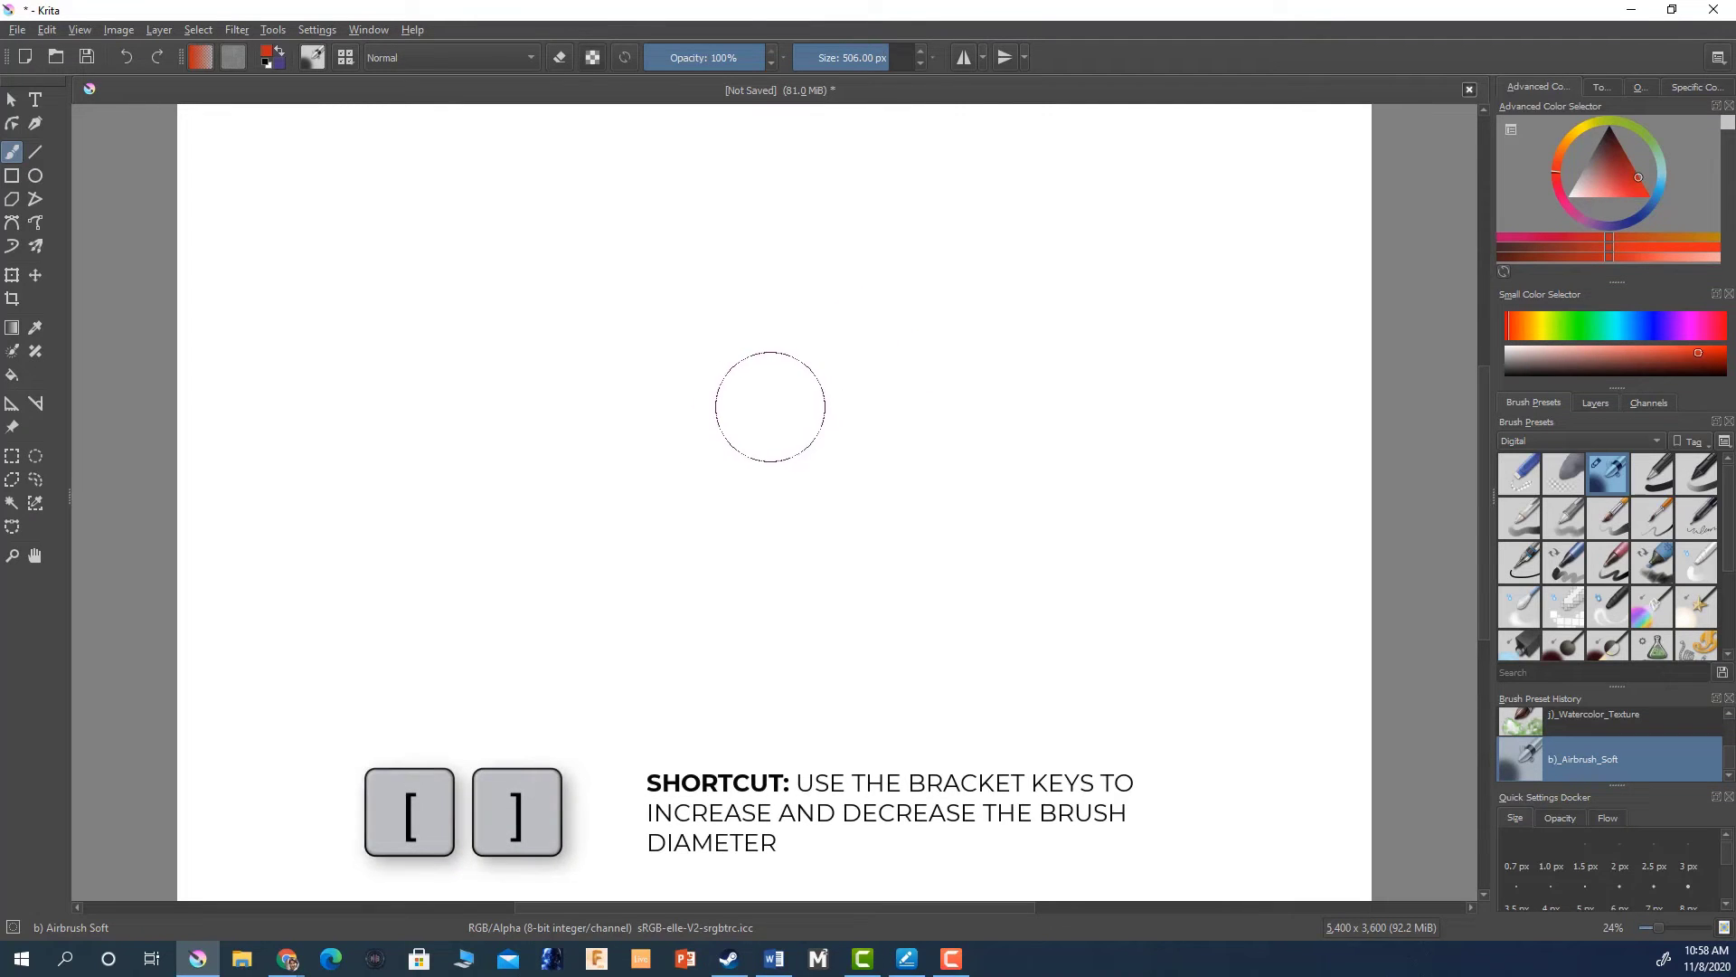
pyautogui.press(']')
pyautogui.press('[')
pyautogui.press('[')
pyautogui.press('[')
pyautogui.moveTo(871, 59); pyautogui.dragTo(874, 58)
# - Build overlapping diagonal airbrush strokes into a dense red band, then enlarge to 656 px and pick brighter red
pyautogui.moveTo(549, 518)
pyautogui.mouseDown()
pyautogui.moveTo(731, 376)
pyautogui.moveTo(926, 279)
pyautogui.mouseUp()
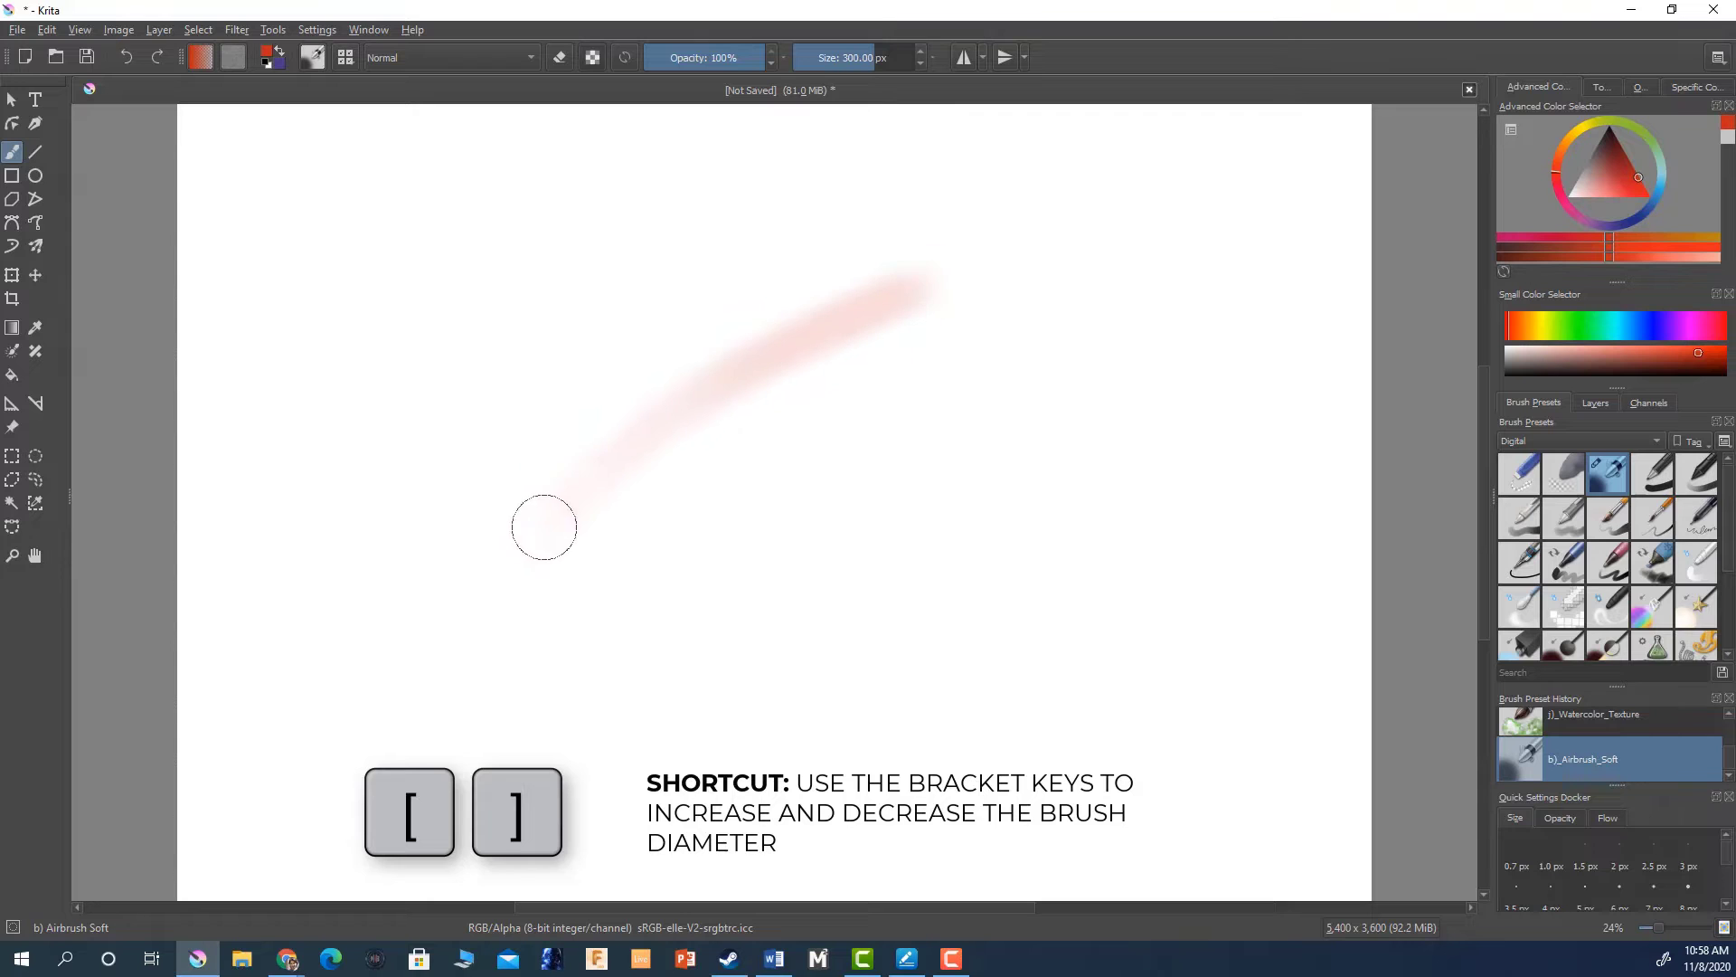
pyautogui.moveTo(681, 425); pyautogui.dragTo(1061, 245)
pyautogui.moveTo(549, 531)
pyautogui.mouseDown()
pyautogui.moveTo(1050, 269)
pyautogui.moveTo(1123, 247)
pyautogui.moveTo(942, 306)
pyautogui.moveTo(639, 483)
pyautogui.moveTo(974, 308)
pyautogui.moveTo(1087, 272)
pyautogui.moveTo(728, 439)
pyautogui.moveTo(522, 610)
pyautogui.moveTo(745, 465)
pyautogui.moveTo(1104, 287)
pyautogui.mouseUp()
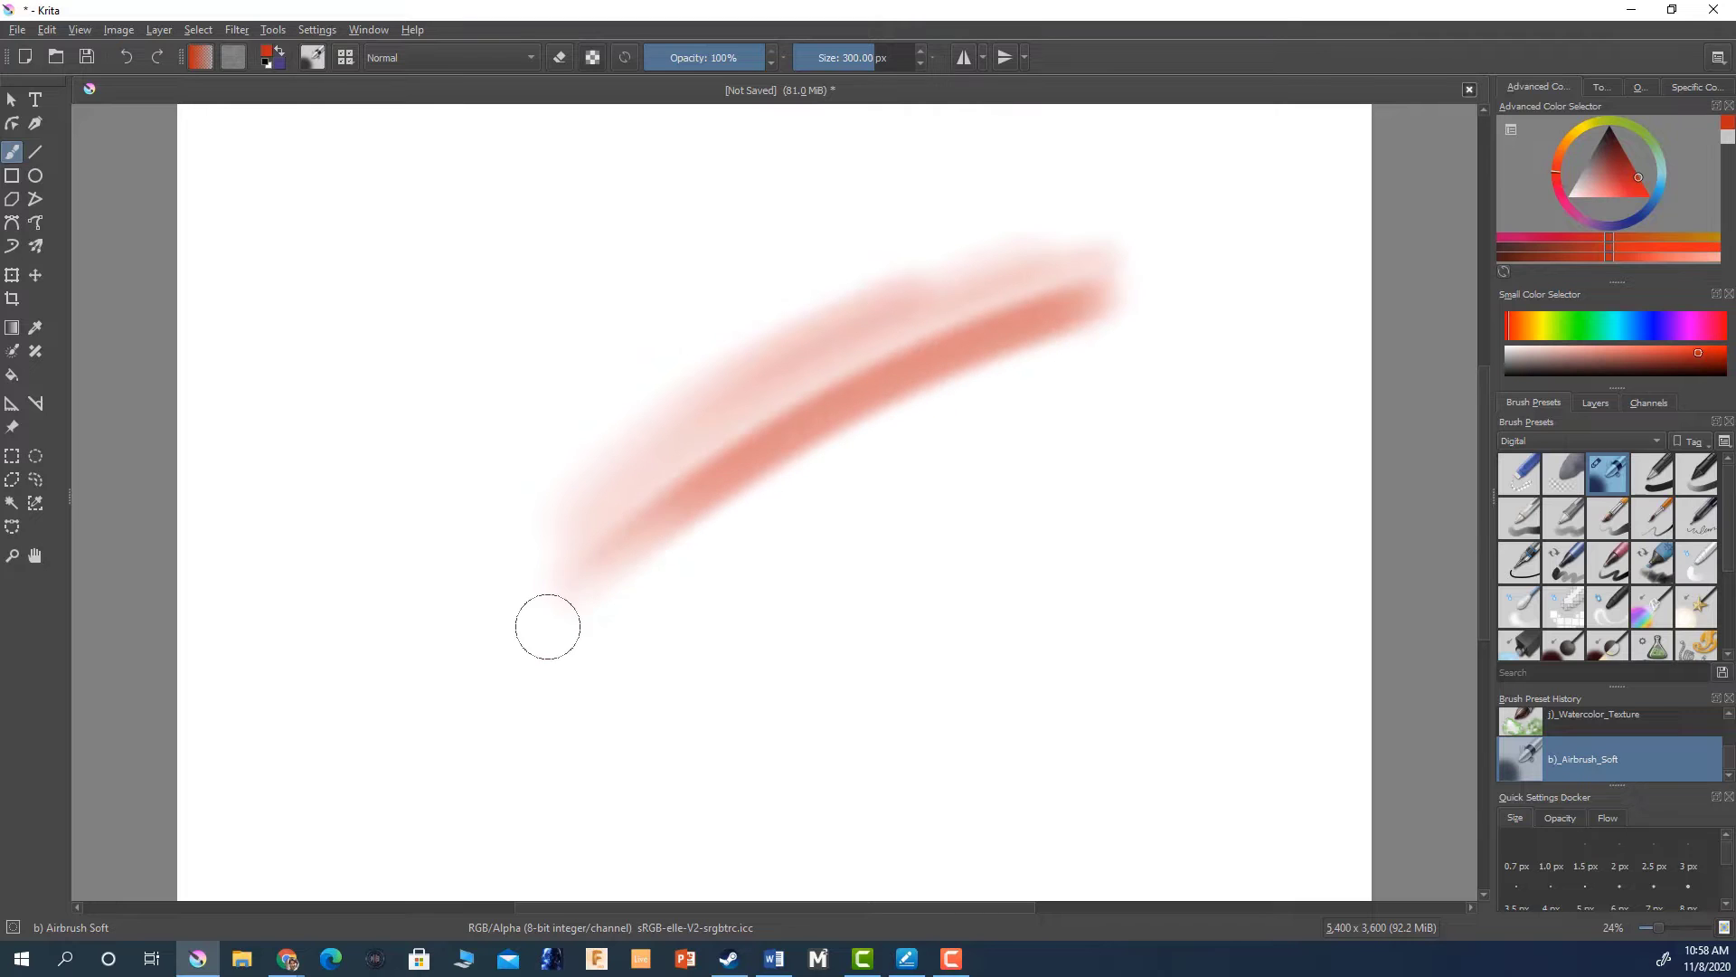
pyautogui.moveTo(669, 543)
pyautogui.mouseDown()
pyautogui.moveTo(1042, 334)
pyautogui.moveTo(689, 538)
pyautogui.moveTo(887, 426)
pyautogui.moveTo(1167, 307)
pyautogui.mouseUp()
pyautogui.moveTo(698, 570)
pyautogui.mouseDown()
pyautogui.moveTo(1103, 363)
pyautogui.moveTo(784, 534)
pyautogui.moveTo(588, 666)
pyautogui.moveTo(863, 475)
pyautogui.moveTo(1125, 362)
pyautogui.moveTo(973, 400)
pyautogui.moveTo(659, 611)
pyautogui.moveTo(716, 589)
pyautogui.moveTo(698, 644)
pyautogui.moveTo(917, 514)
pyautogui.moveTo(1202, 402)
pyautogui.moveTo(743, 643)
pyautogui.moveTo(623, 728)
pyautogui.moveTo(812, 604)
pyautogui.moveTo(1276, 403)
pyautogui.moveTo(1263, 388)
pyautogui.moveTo(1168, 399)
pyautogui.moveTo(1009, 450)
pyautogui.moveTo(646, 645)
pyautogui.moveTo(826, 528)
pyautogui.moveTo(1176, 375)
pyautogui.mouseUp()
pyautogui.press(']')
pyautogui.press(']')
pyautogui.press(']')
pyautogui.press(']')
pyautogui.click(1642, 195)
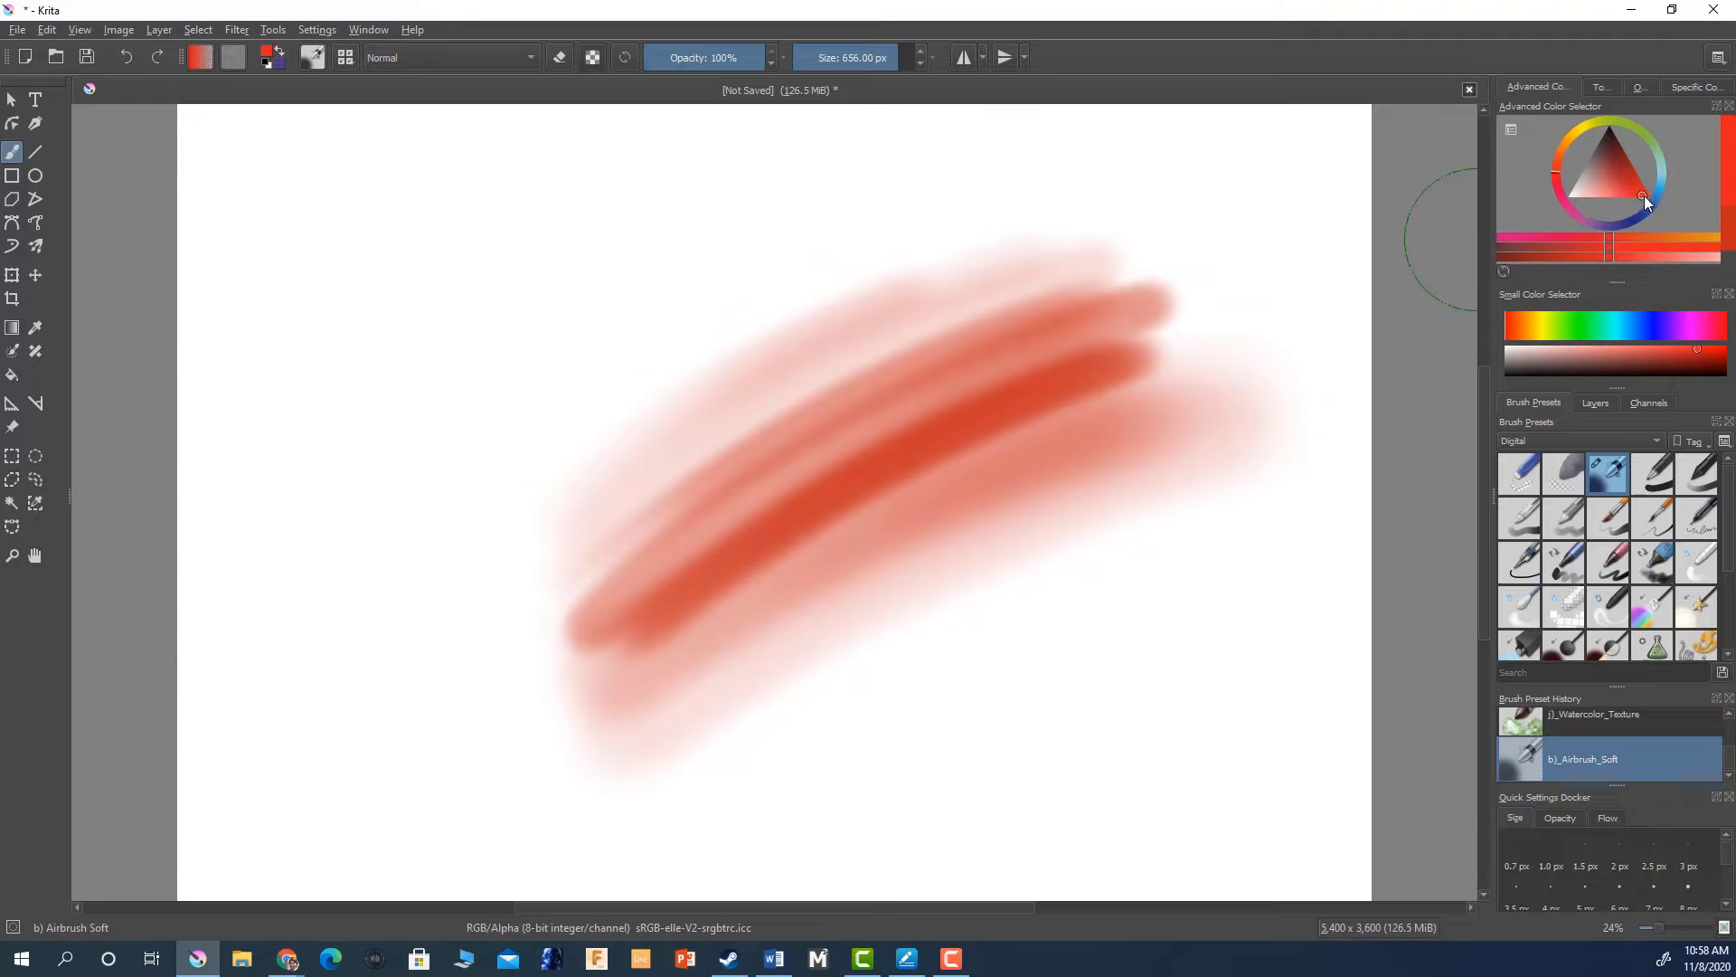
# - Airbrush pink over the red band in wide diagonal passes to form a large magenta blob
pyautogui.click(1579, 215)
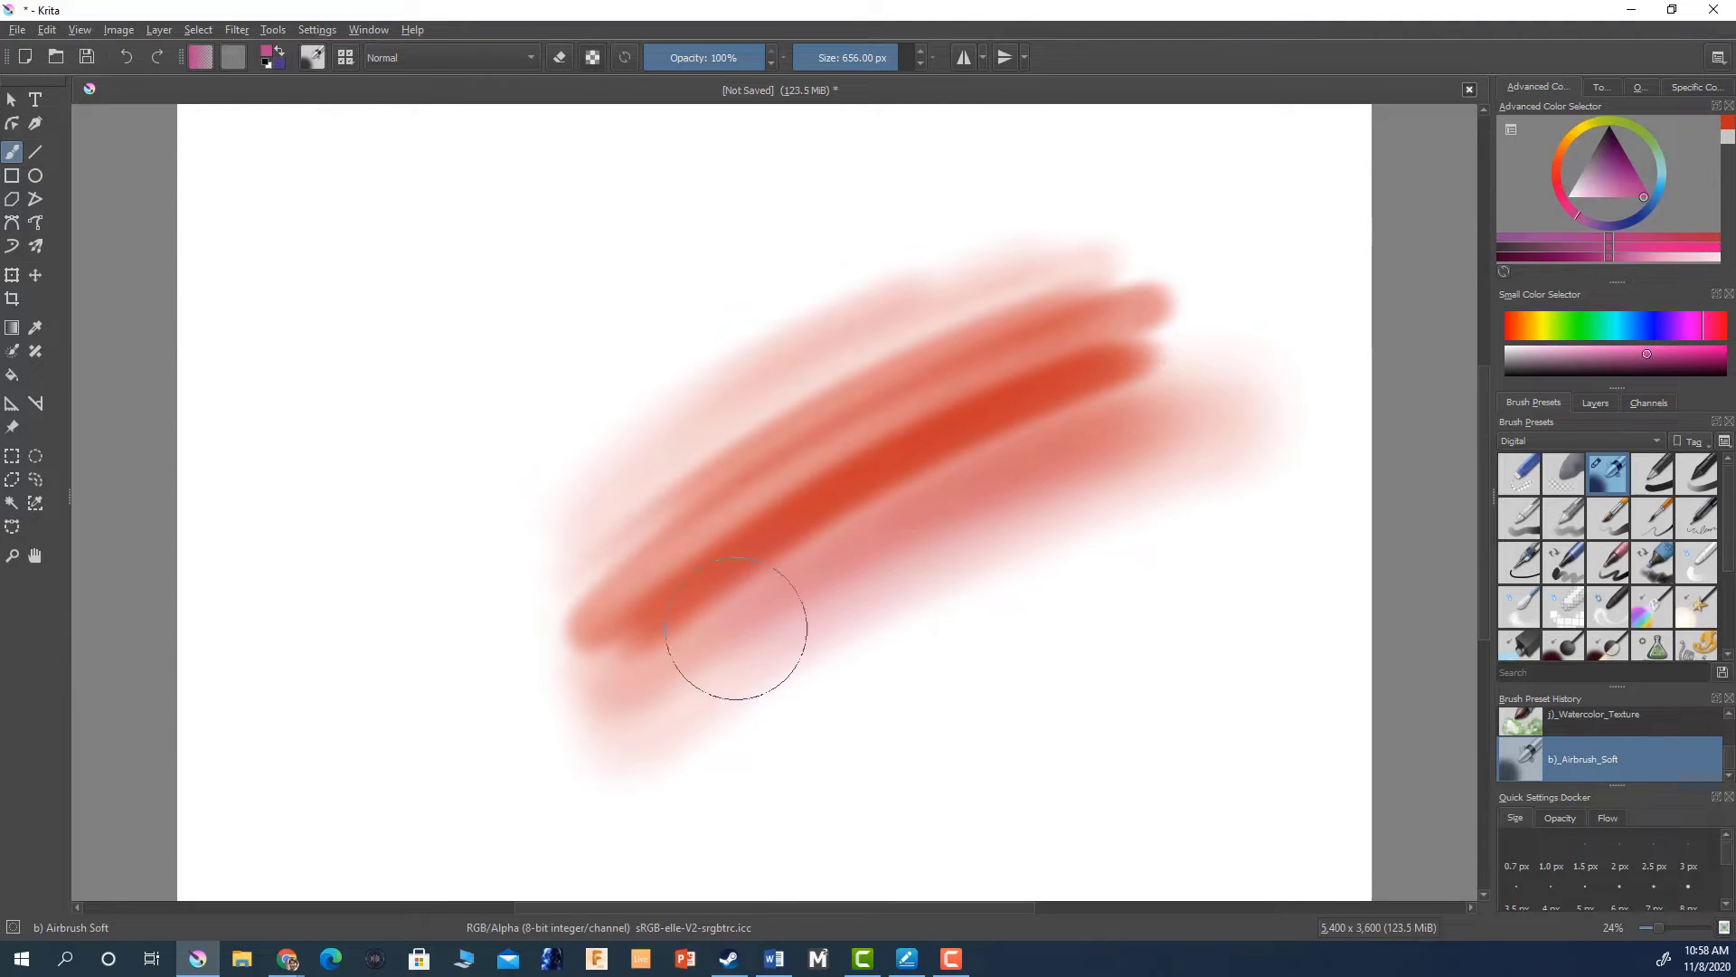
pyautogui.moveTo(1155, 376)
pyautogui.mouseDown()
pyautogui.moveTo(792, 541)
pyautogui.moveTo(624, 670)
pyautogui.moveTo(778, 543)
pyautogui.moveTo(986, 416)
pyautogui.moveTo(1142, 357)
pyautogui.moveTo(812, 489)
pyautogui.moveTo(617, 646)
pyautogui.moveTo(678, 576)
pyautogui.moveTo(935, 382)
pyautogui.moveTo(1181, 274)
pyautogui.moveTo(1076, 292)
pyautogui.moveTo(816, 411)
pyautogui.moveTo(547, 636)
pyautogui.moveTo(747, 440)
pyautogui.moveTo(1015, 299)
pyautogui.moveTo(1152, 250)
pyautogui.moveTo(1086, 251)
pyautogui.moveTo(862, 323)
pyautogui.moveTo(541, 543)
pyautogui.moveTo(847, 306)
pyautogui.moveTo(1075, 222)
pyautogui.moveTo(814, 324)
pyautogui.moveTo(545, 537)
pyautogui.moveTo(862, 301)
pyautogui.moveTo(1099, 232)
pyautogui.moveTo(1013, 254)
pyautogui.moveTo(646, 428)
pyautogui.moveTo(512, 582)
pyautogui.moveTo(927, 328)
pyautogui.moveTo(1149, 259)
pyautogui.moveTo(576, 601)
pyautogui.mouseUp()
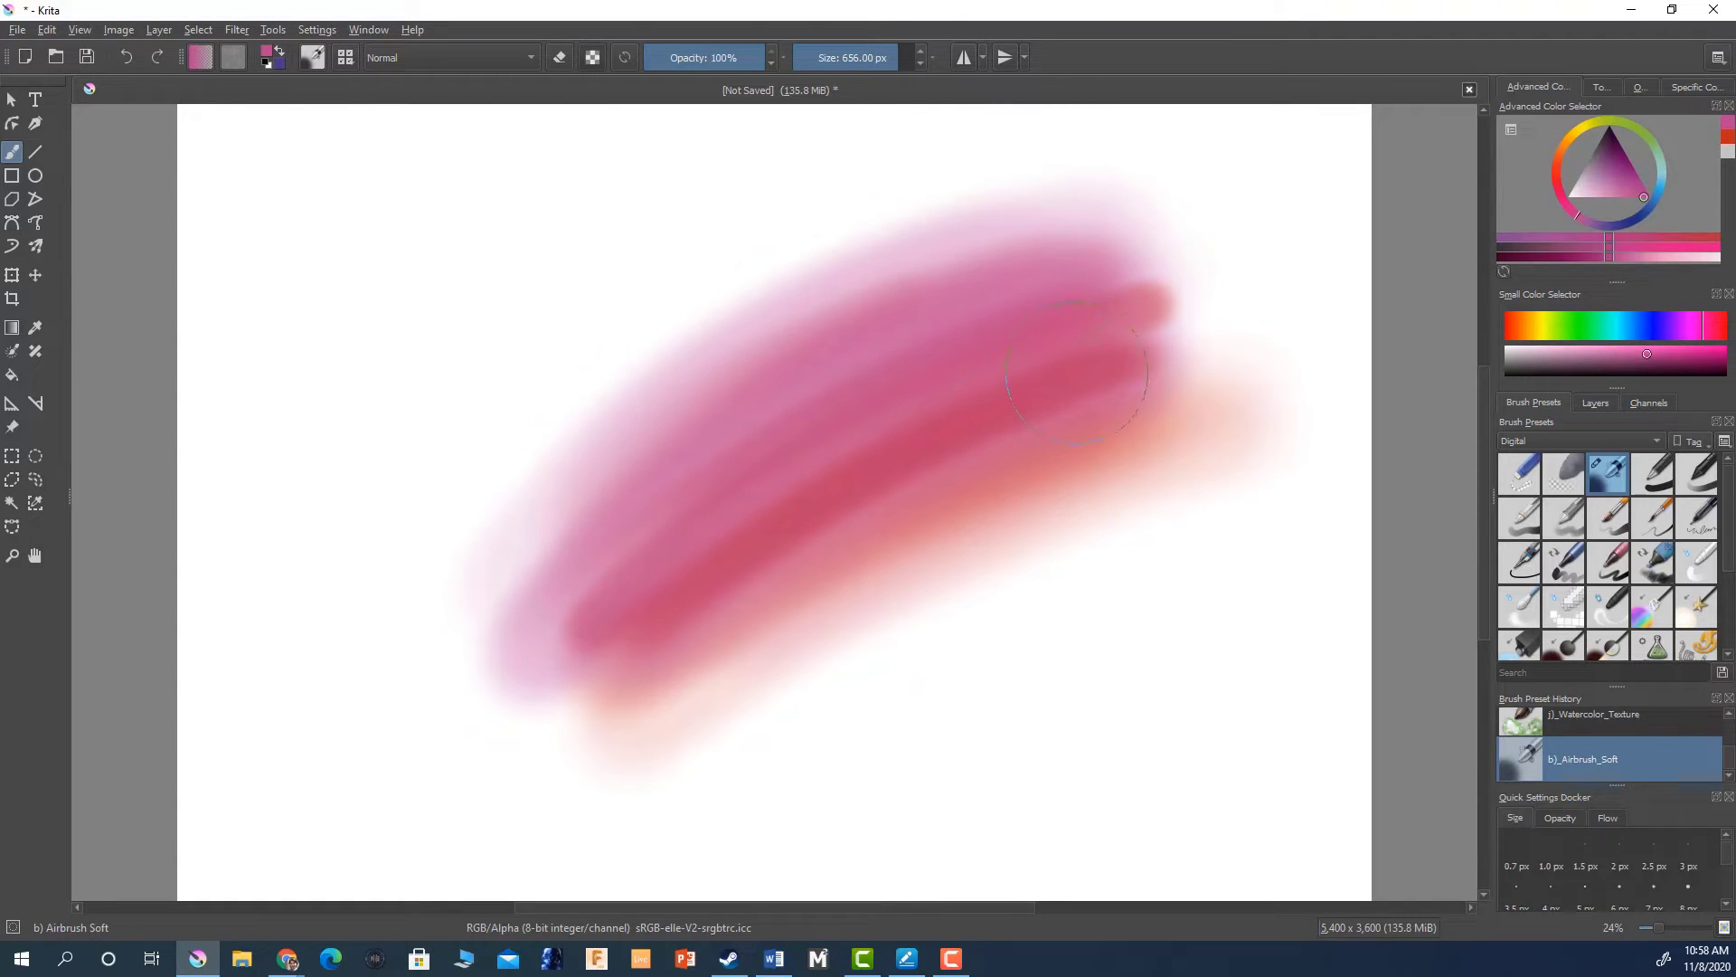
pyautogui.moveTo(1082, 372)
pyautogui.mouseDown()
pyautogui.moveTo(1122, 388)
pyautogui.moveTo(997, 436)
pyautogui.moveTo(702, 628)
pyautogui.moveTo(789, 618)
pyautogui.moveTo(1166, 434)
pyautogui.moveTo(980, 574)
pyautogui.moveTo(716, 696)
pyautogui.moveTo(1222, 464)
pyautogui.moveTo(955, 630)
pyautogui.moveTo(672, 696)
pyautogui.moveTo(892, 678)
pyautogui.moveTo(1138, 592)
pyautogui.moveTo(1268, 506)
pyautogui.moveTo(1212, 559)
pyautogui.moveTo(976, 682)
pyautogui.moveTo(748, 738)
pyautogui.moveTo(871, 715)
pyautogui.moveTo(1133, 604)
pyautogui.moveTo(1208, 551)
pyautogui.moveTo(919, 693)
pyautogui.moveTo(696, 728)
pyautogui.moveTo(834, 691)
pyautogui.moveTo(1253, 480)
pyautogui.moveTo(1072, 577)
pyautogui.moveTo(778, 678)
pyautogui.moveTo(672, 691)
pyautogui.moveTo(835, 640)
pyautogui.moveTo(1133, 495)
pyautogui.moveTo(1191, 453)
pyautogui.moveTo(667, 671)
pyautogui.moveTo(1205, 361)
pyautogui.moveTo(752, 572)
pyautogui.moveTo(913, 523)
pyautogui.mouseUp()
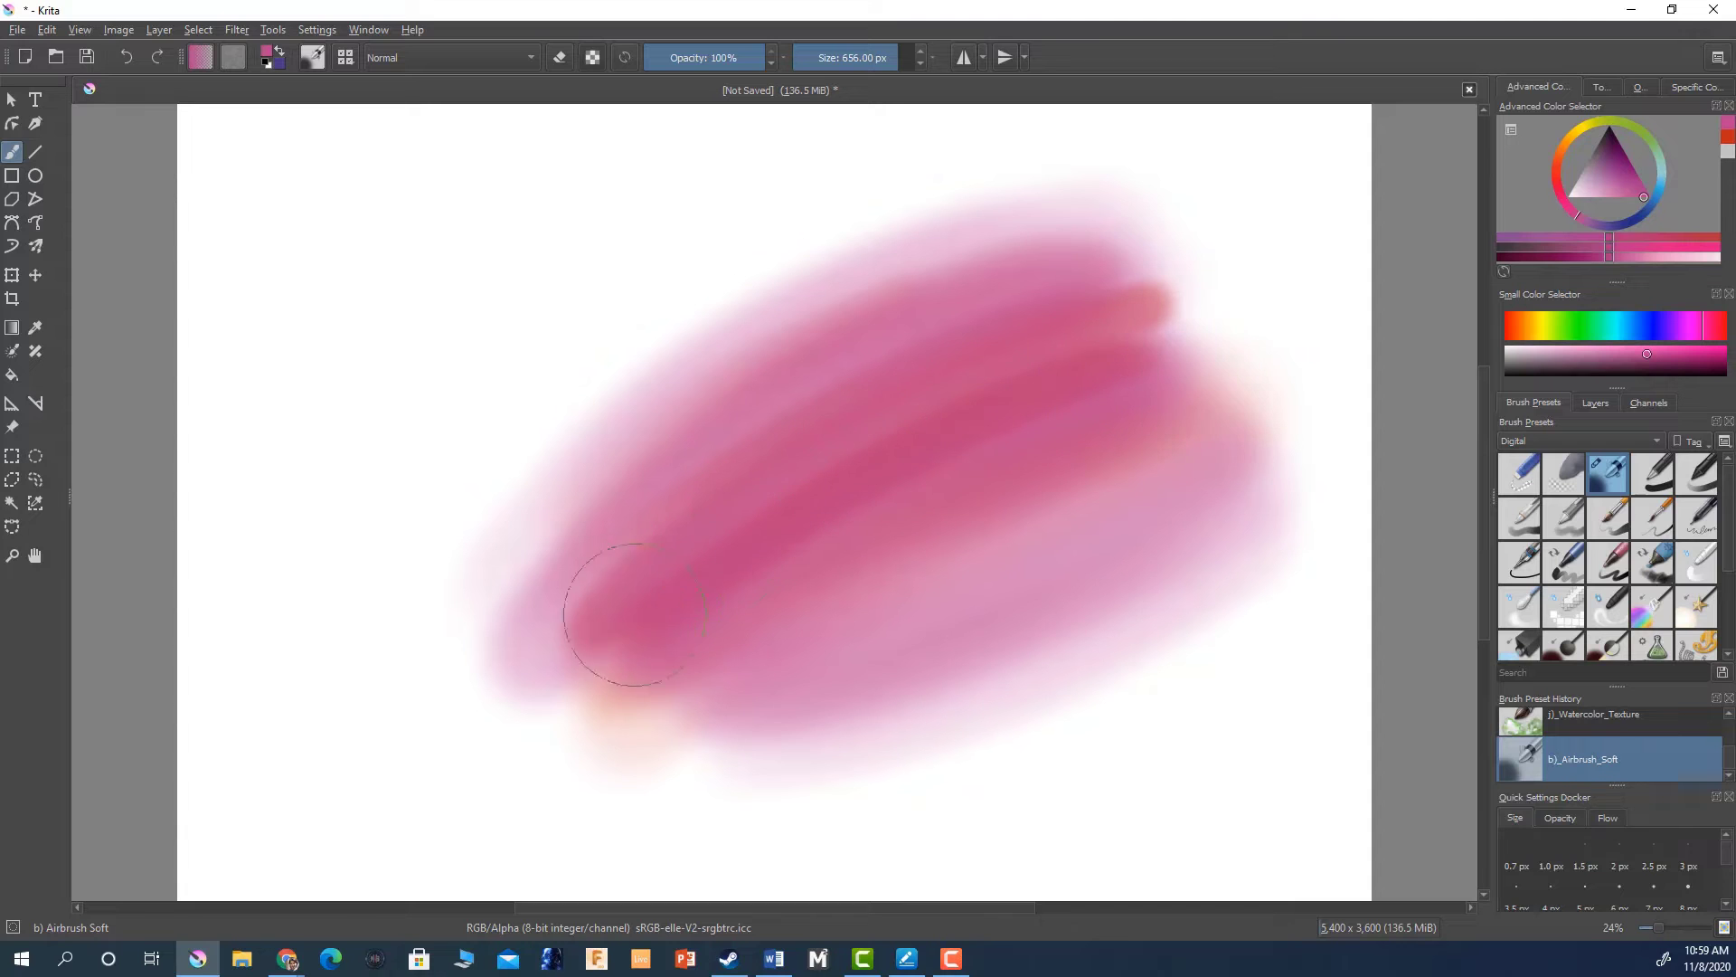
pyautogui.moveTo(1002, 376)
pyautogui.mouseDown()
pyautogui.moveTo(859, 489)
pyautogui.moveTo(751, 454)
pyautogui.mouseUp()
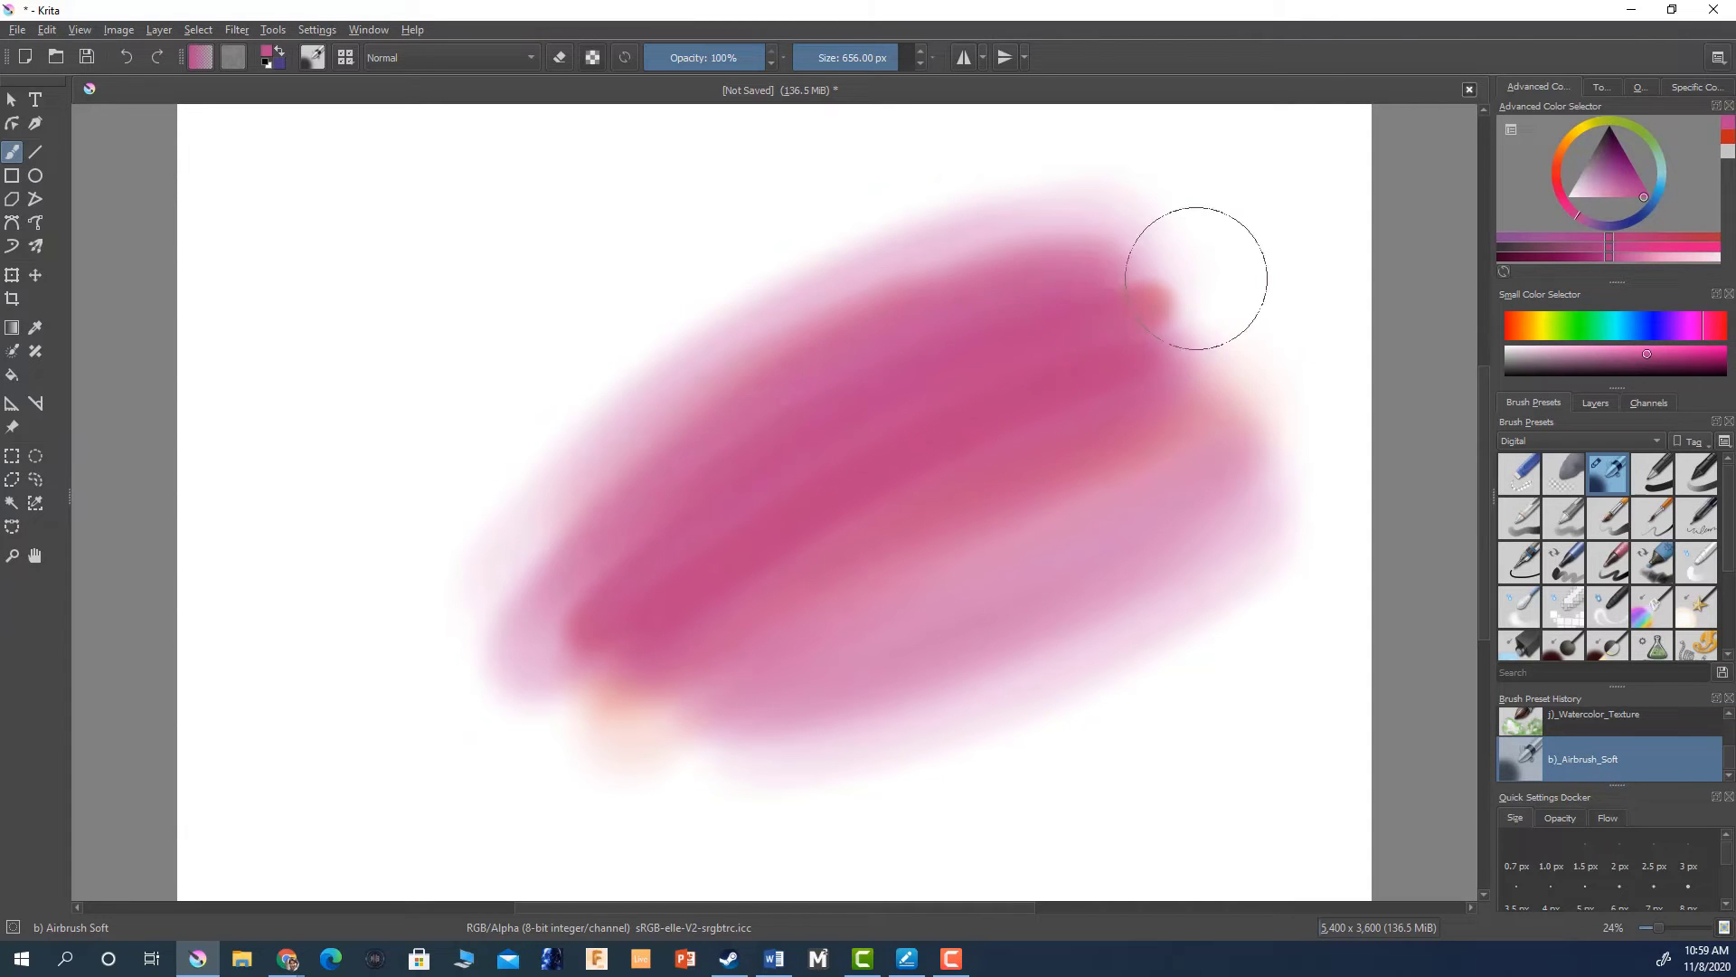
pyautogui.moveTo(1197, 277)
pyautogui.mouseDown()
pyautogui.moveTo(1061, 285)
pyautogui.moveTo(665, 507)
pyautogui.moveTo(543, 642)
pyautogui.mouseUp()
pyautogui.moveTo(1175, 316)
pyautogui.mouseDown()
pyautogui.moveTo(1193, 376)
pyautogui.moveTo(708, 661)
pyautogui.moveTo(1193, 438)
pyautogui.moveTo(826, 682)
pyautogui.moveTo(1130, 573)
pyautogui.moveTo(659, 745)
pyautogui.moveTo(853, 748)
pyautogui.moveTo(1233, 543)
pyautogui.moveTo(869, 744)
pyautogui.moveTo(872, 795)
pyautogui.moveTo(1260, 612)
pyautogui.moveTo(860, 802)
pyautogui.moveTo(906, 698)
pyautogui.moveTo(1257, 533)
pyautogui.moveTo(937, 391)
pyautogui.moveTo(1170, 280)
pyautogui.moveTo(574, 589)
pyautogui.moveTo(1163, 256)
pyautogui.moveTo(696, 362)
pyautogui.moveTo(1055, 186)
pyautogui.moveTo(612, 356)
pyautogui.moveTo(949, 175)
pyautogui.moveTo(480, 473)
pyautogui.moveTo(1012, 175)
pyautogui.moveTo(512, 490)
pyautogui.moveTo(931, 220)
pyautogui.moveTo(884, 213)
pyautogui.moveTo(542, 446)
pyautogui.moveTo(995, 224)
pyautogui.moveTo(507, 470)
pyautogui.moveTo(958, 208)
pyautogui.moveTo(891, 175)
pyautogui.moveTo(484, 479)
pyautogui.moveTo(977, 231)
pyautogui.moveTo(746, 362)
pyautogui.mouseUp()
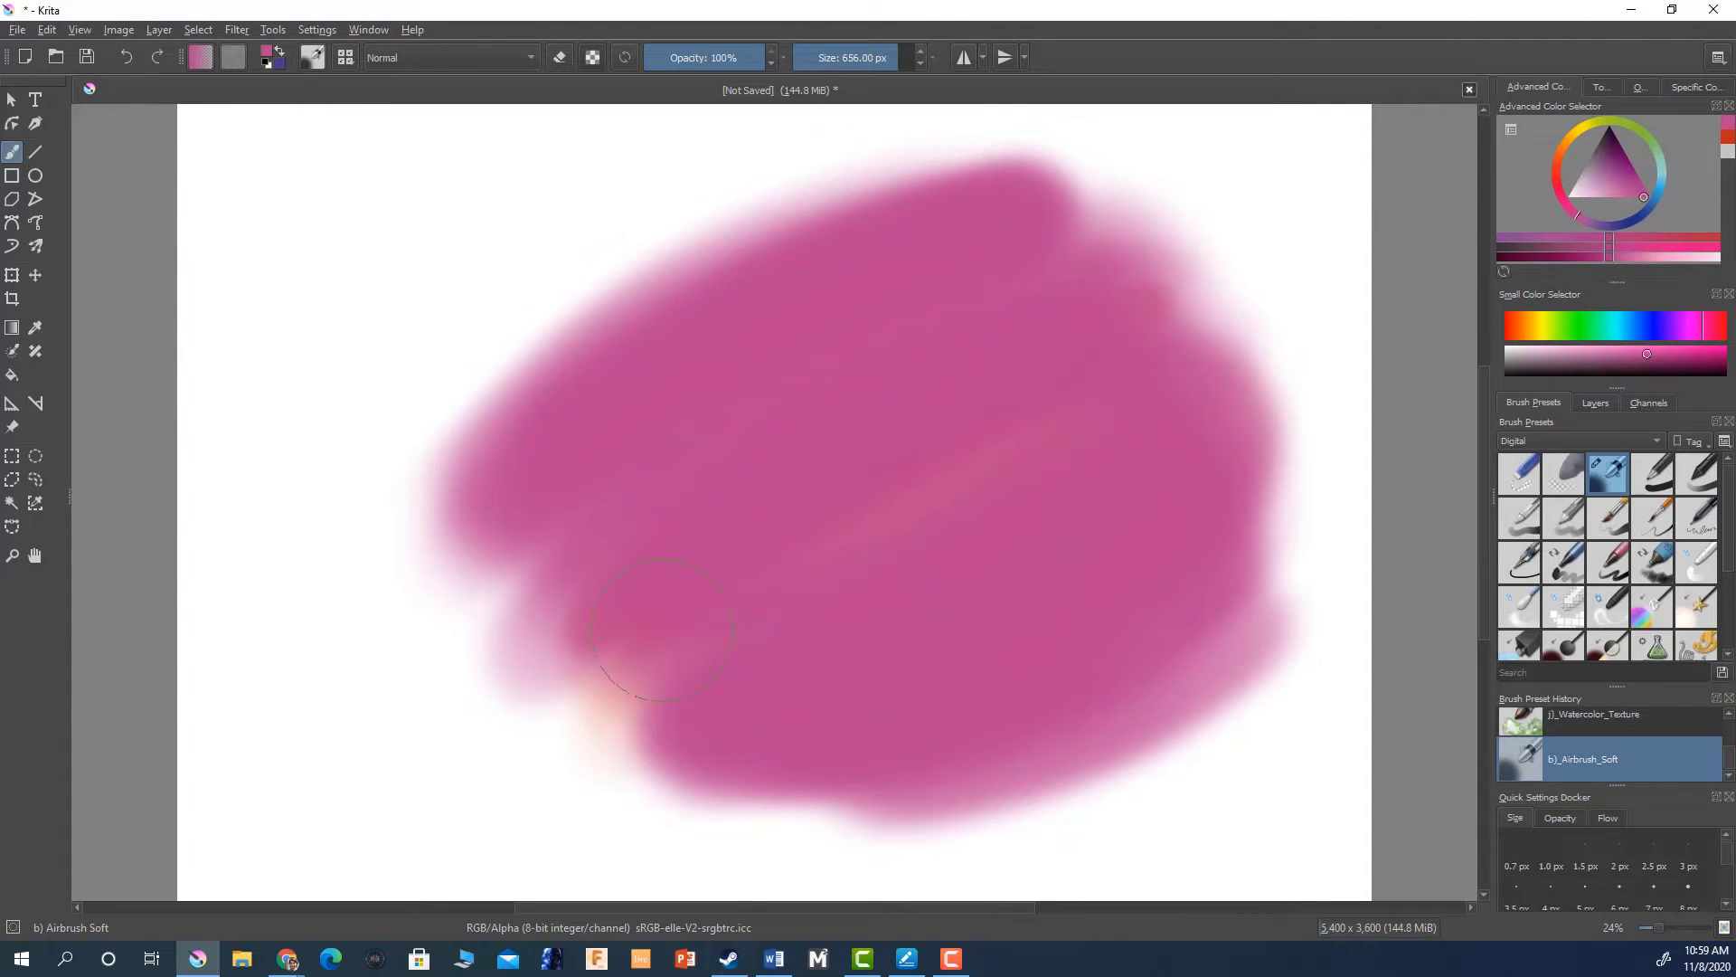
pyautogui.moveTo(688, 615)
pyautogui.mouseDown()
pyautogui.moveTo(960, 531)
pyautogui.moveTo(1247, 544)
pyautogui.moveTo(1072, 505)
pyautogui.mouseUp()
pyautogui.moveTo(1647, 193); pyautogui.dragTo(1642, 157)
# - Pick dark blue and paint a band across the blob's centre
pyautogui.click(1652, 325)
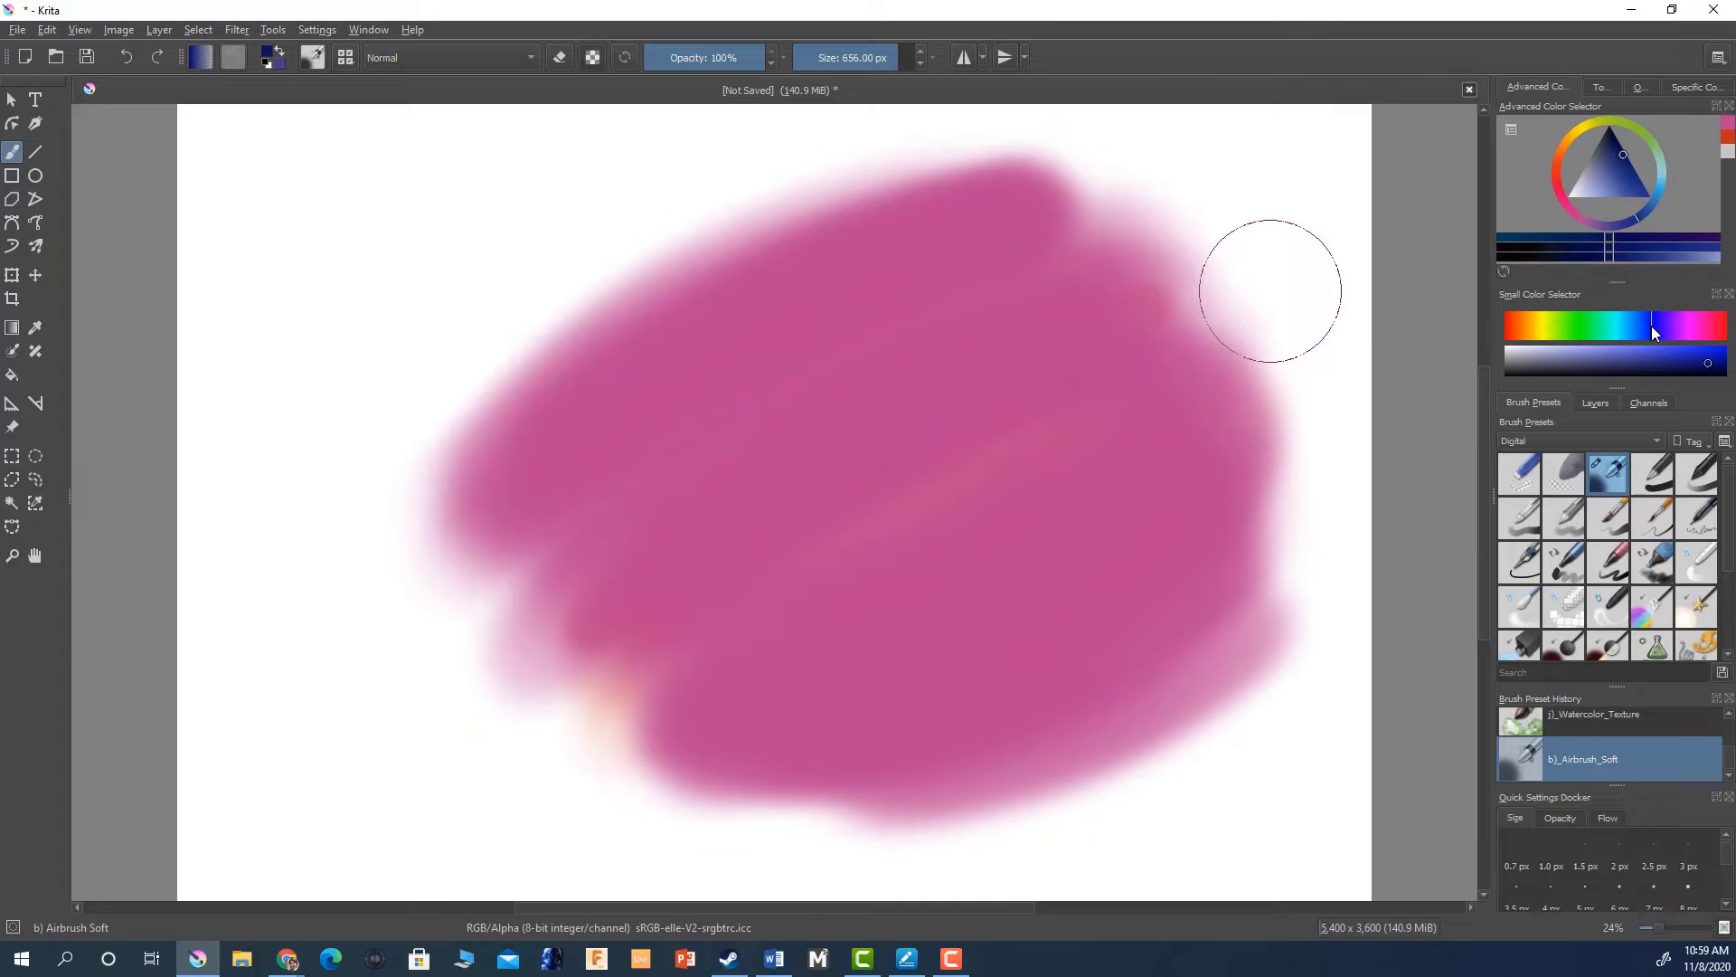
pyautogui.moveTo(1624, 170); pyautogui.dragTo(1643, 173)
pyautogui.moveTo(859, 466)
pyautogui.mouseDown()
pyautogui.moveTo(1064, 374)
pyautogui.moveTo(633, 579)
pyautogui.moveTo(950, 380)
pyautogui.mouseUp()
pyautogui.moveTo(704, 475)
pyautogui.mouseDown()
pyautogui.moveTo(1078, 270)
pyautogui.moveTo(803, 389)
pyautogui.moveTo(586, 567)
pyautogui.moveTo(857, 334)
pyautogui.moveTo(1053, 251)
pyautogui.moveTo(715, 406)
pyautogui.moveTo(521, 570)
pyautogui.moveTo(676, 427)
pyautogui.moveTo(1022, 249)
pyautogui.moveTo(1097, 253)
pyautogui.moveTo(795, 457)
pyautogui.moveTo(646, 623)
pyautogui.moveTo(1155, 358)
pyautogui.moveTo(690, 642)
pyautogui.moveTo(1036, 479)
pyautogui.mouseUp()
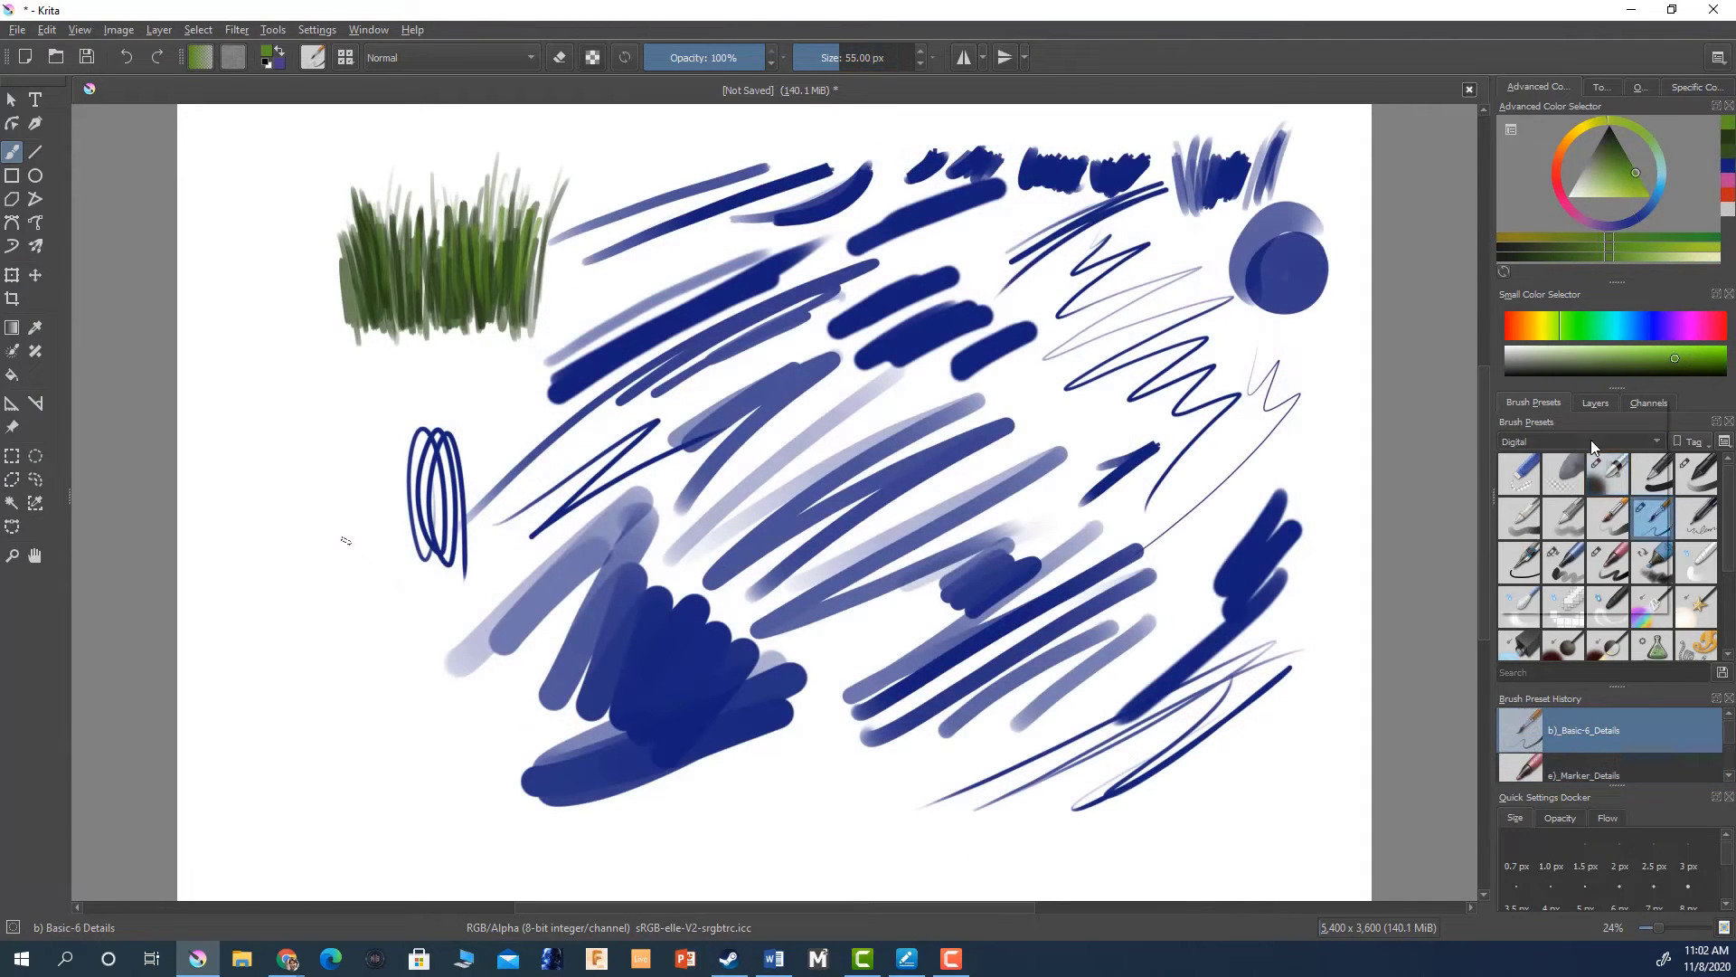
# - Replace the painted layer with a new empty one and select the Sketch-tagged Pencil-3 Large 4B preset
pyautogui.click(1592, 439)
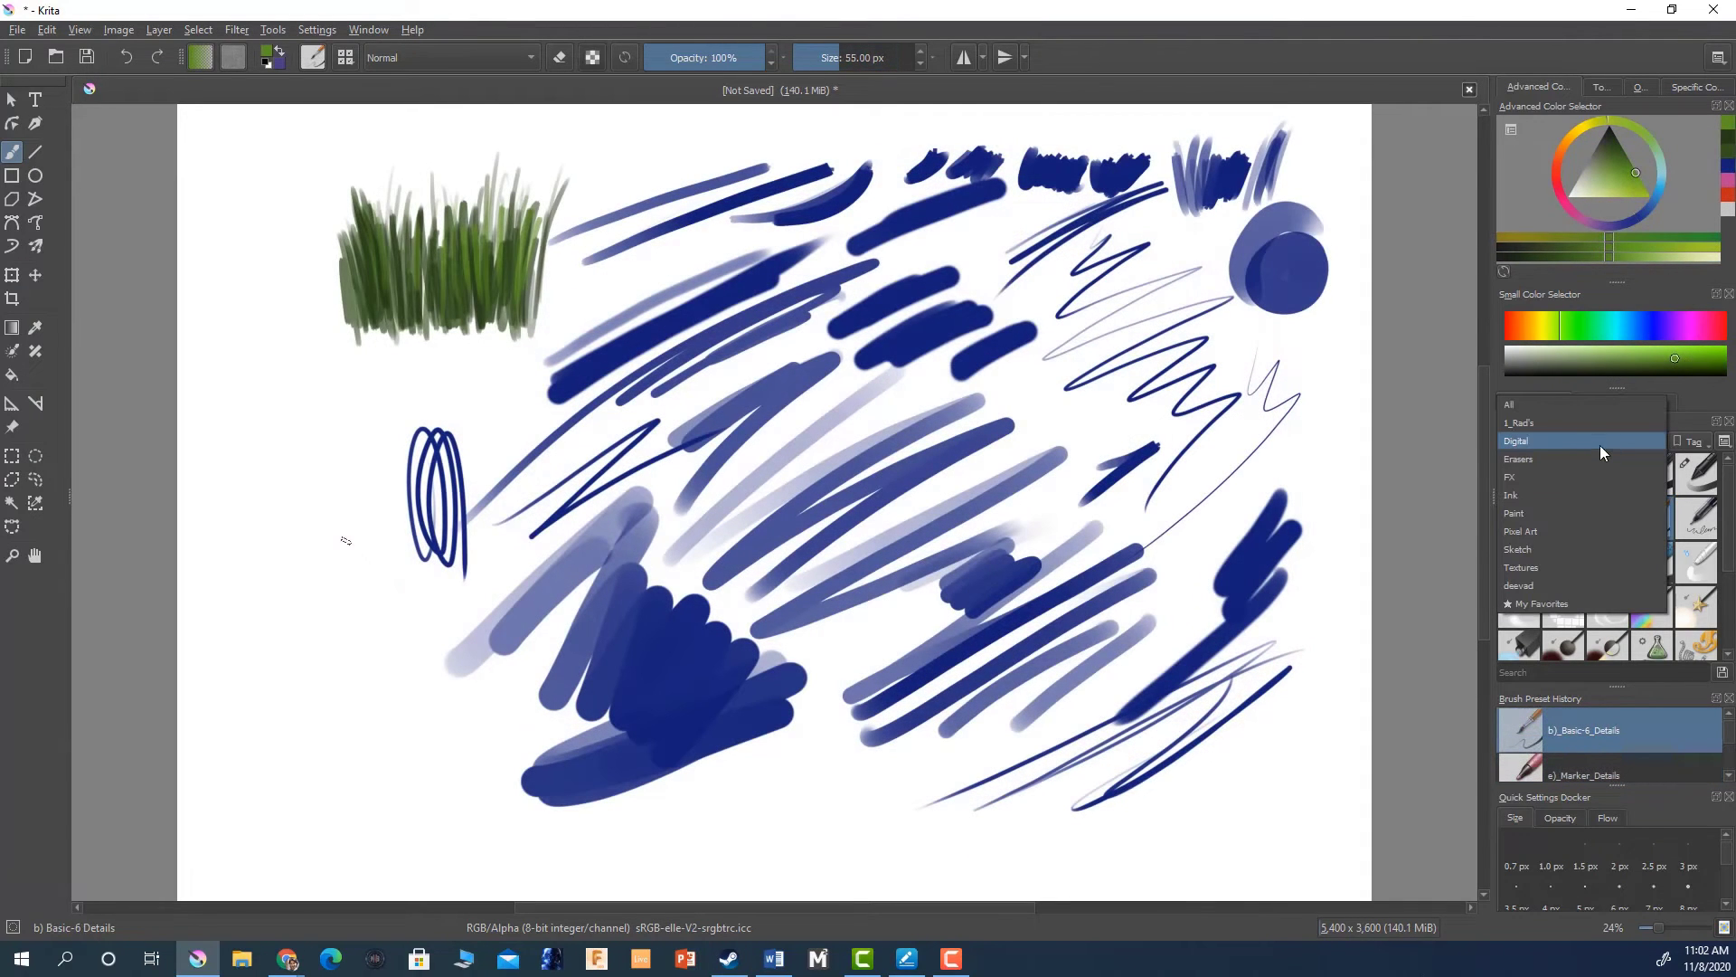
pyautogui.click(1549, 550)
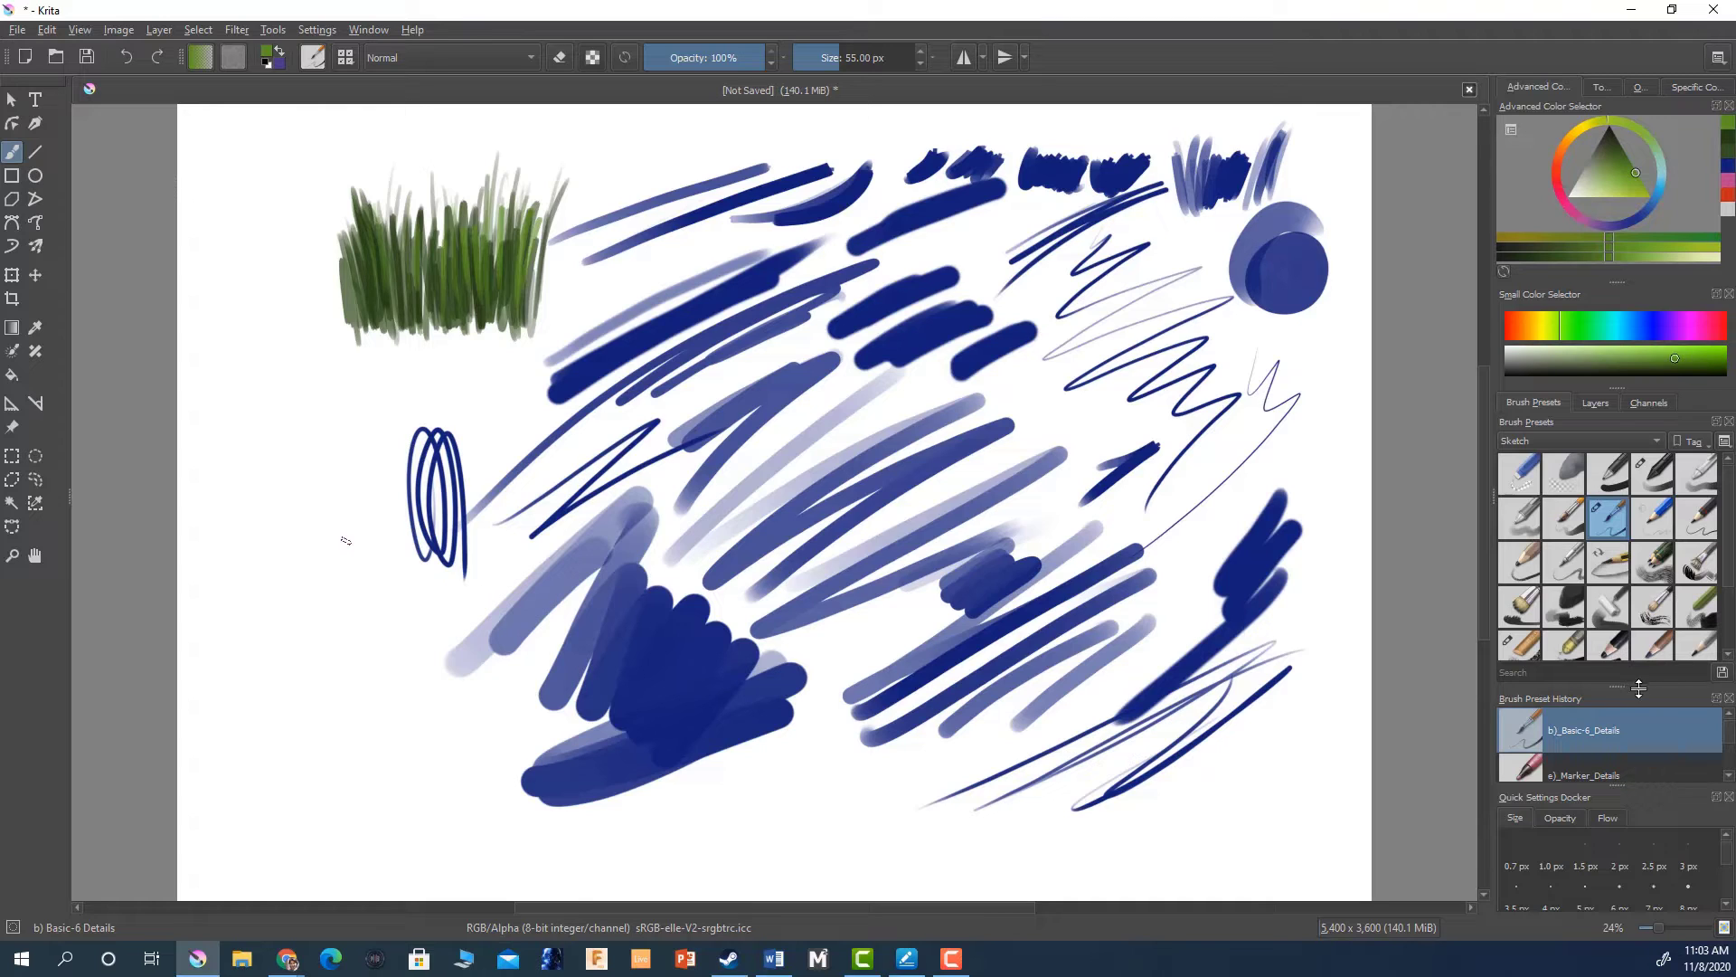
pyautogui.click(1595, 403)
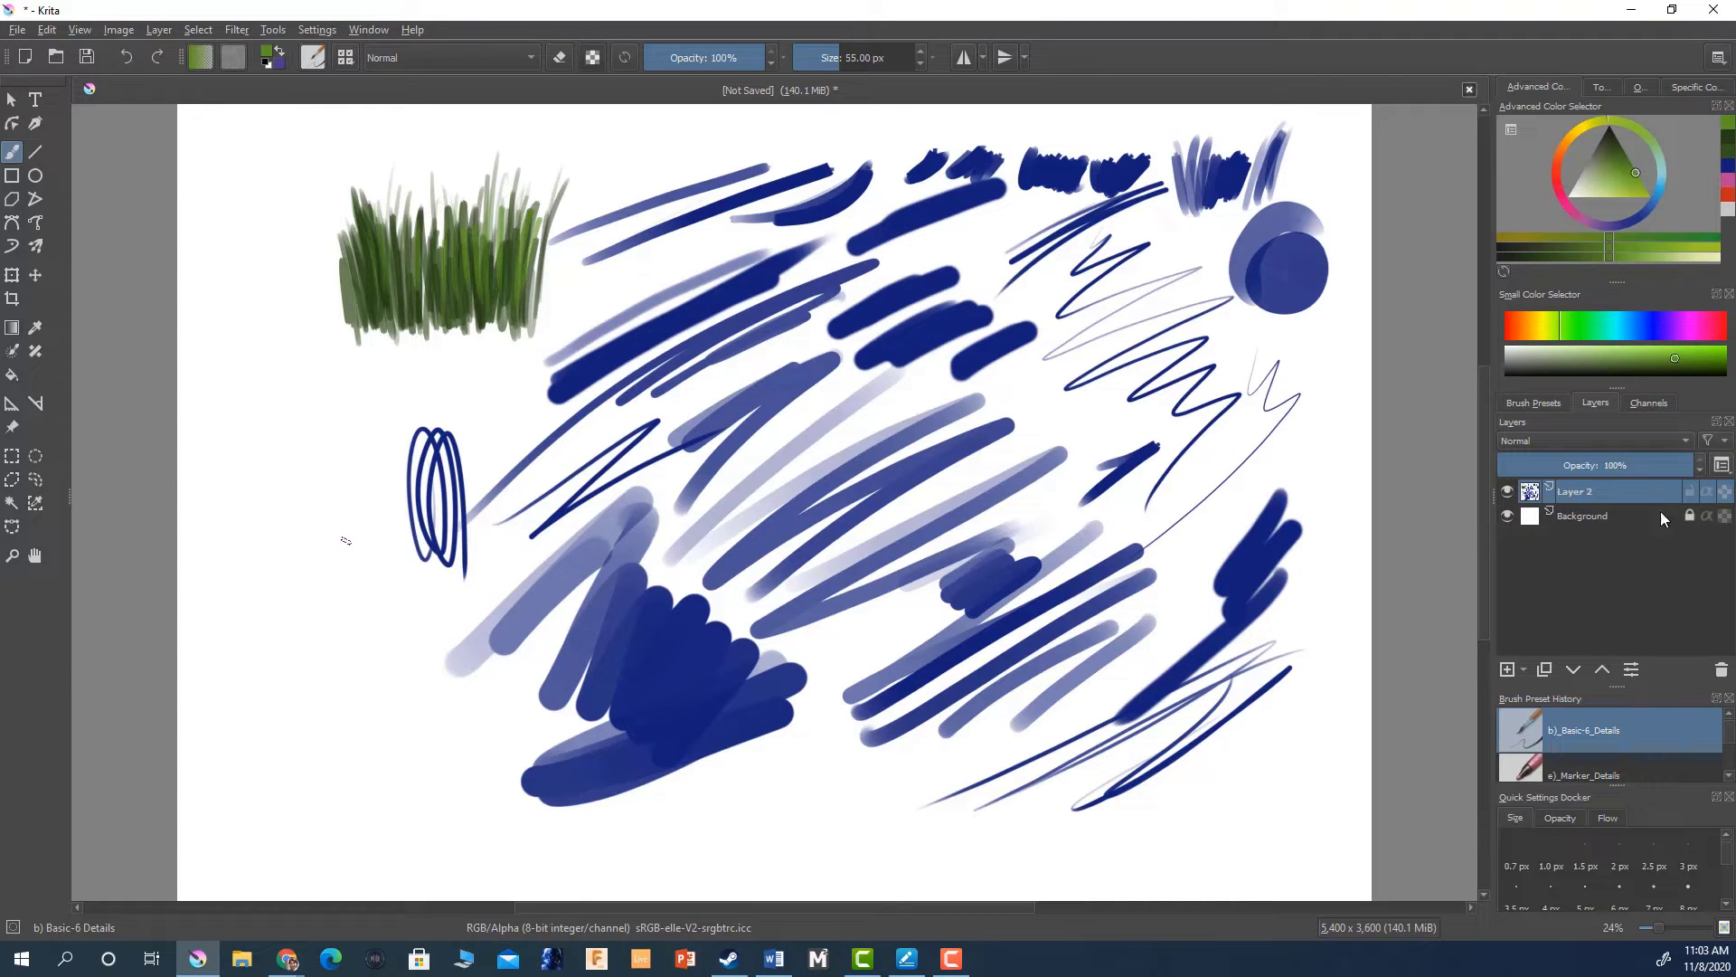
pyautogui.click(1719, 670)
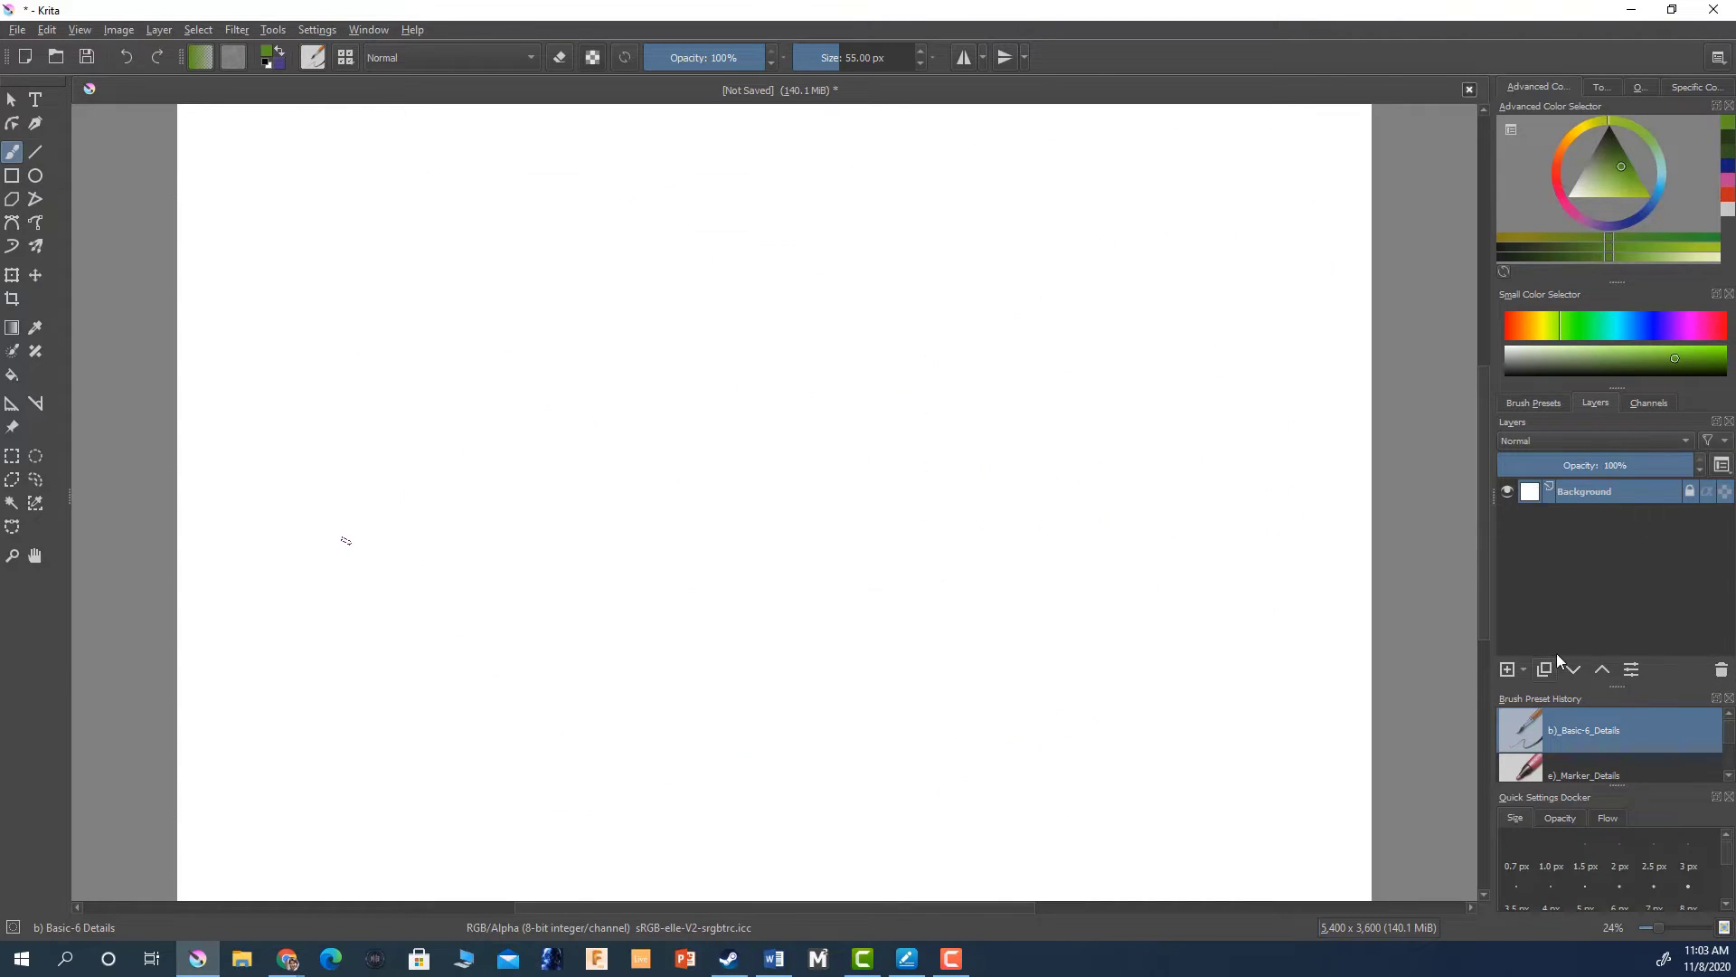
pyautogui.click(1507, 670)
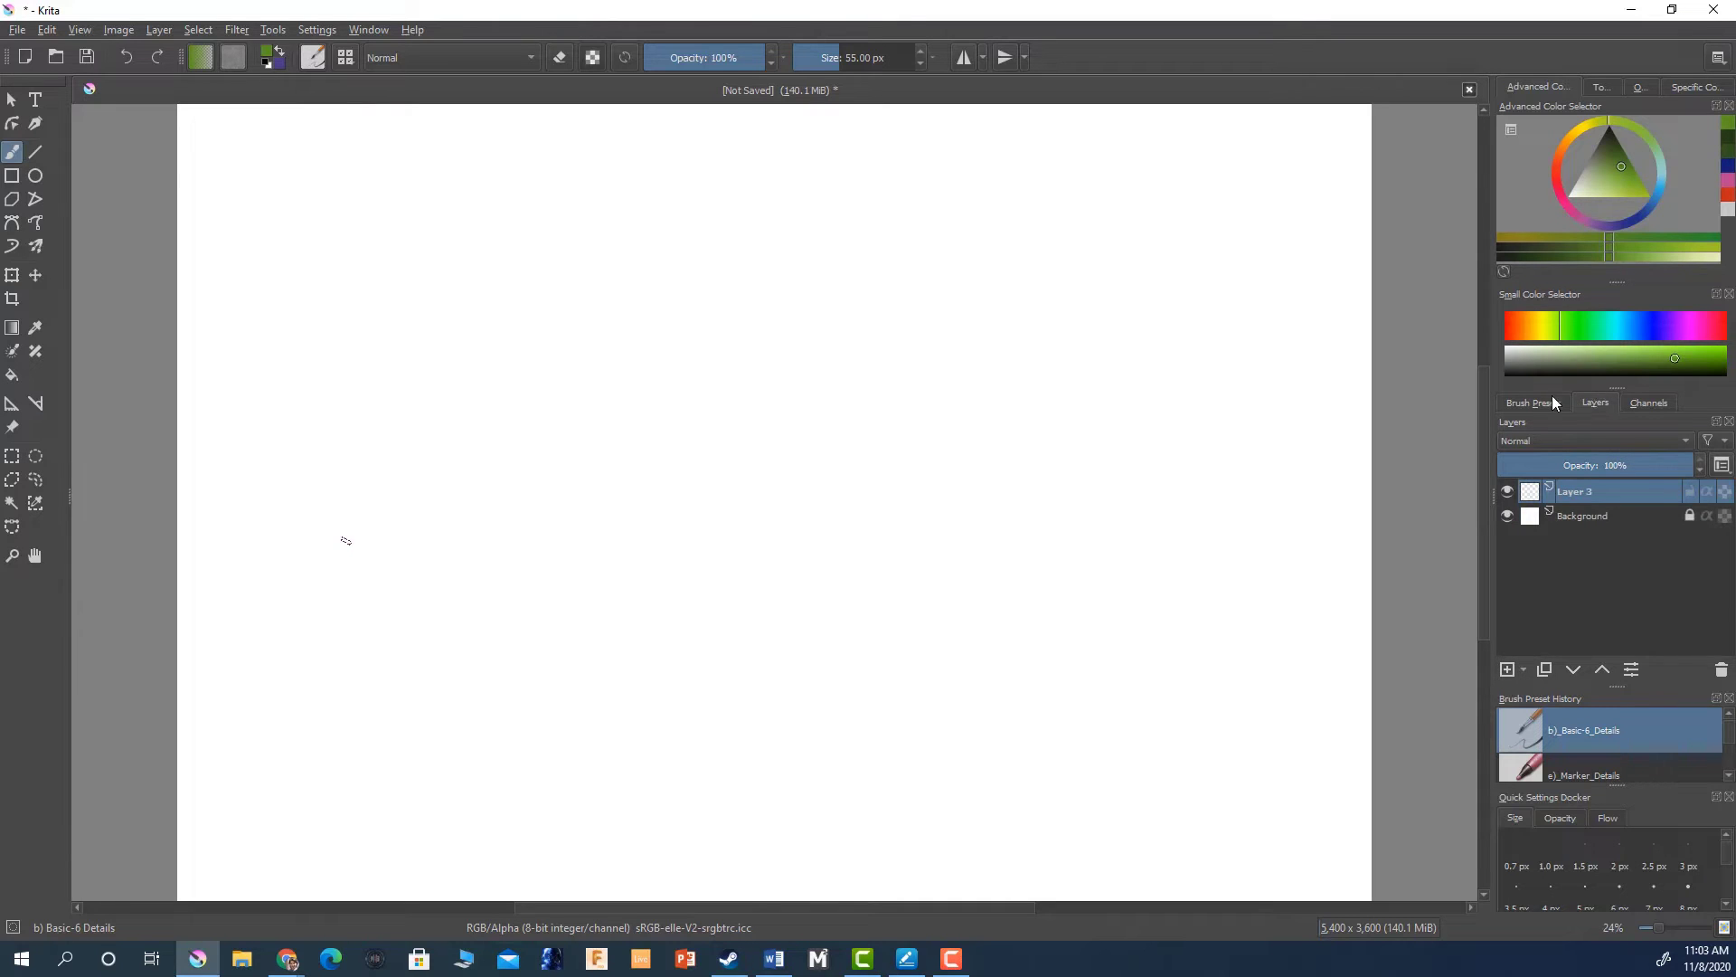
pyautogui.click(1538, 402)
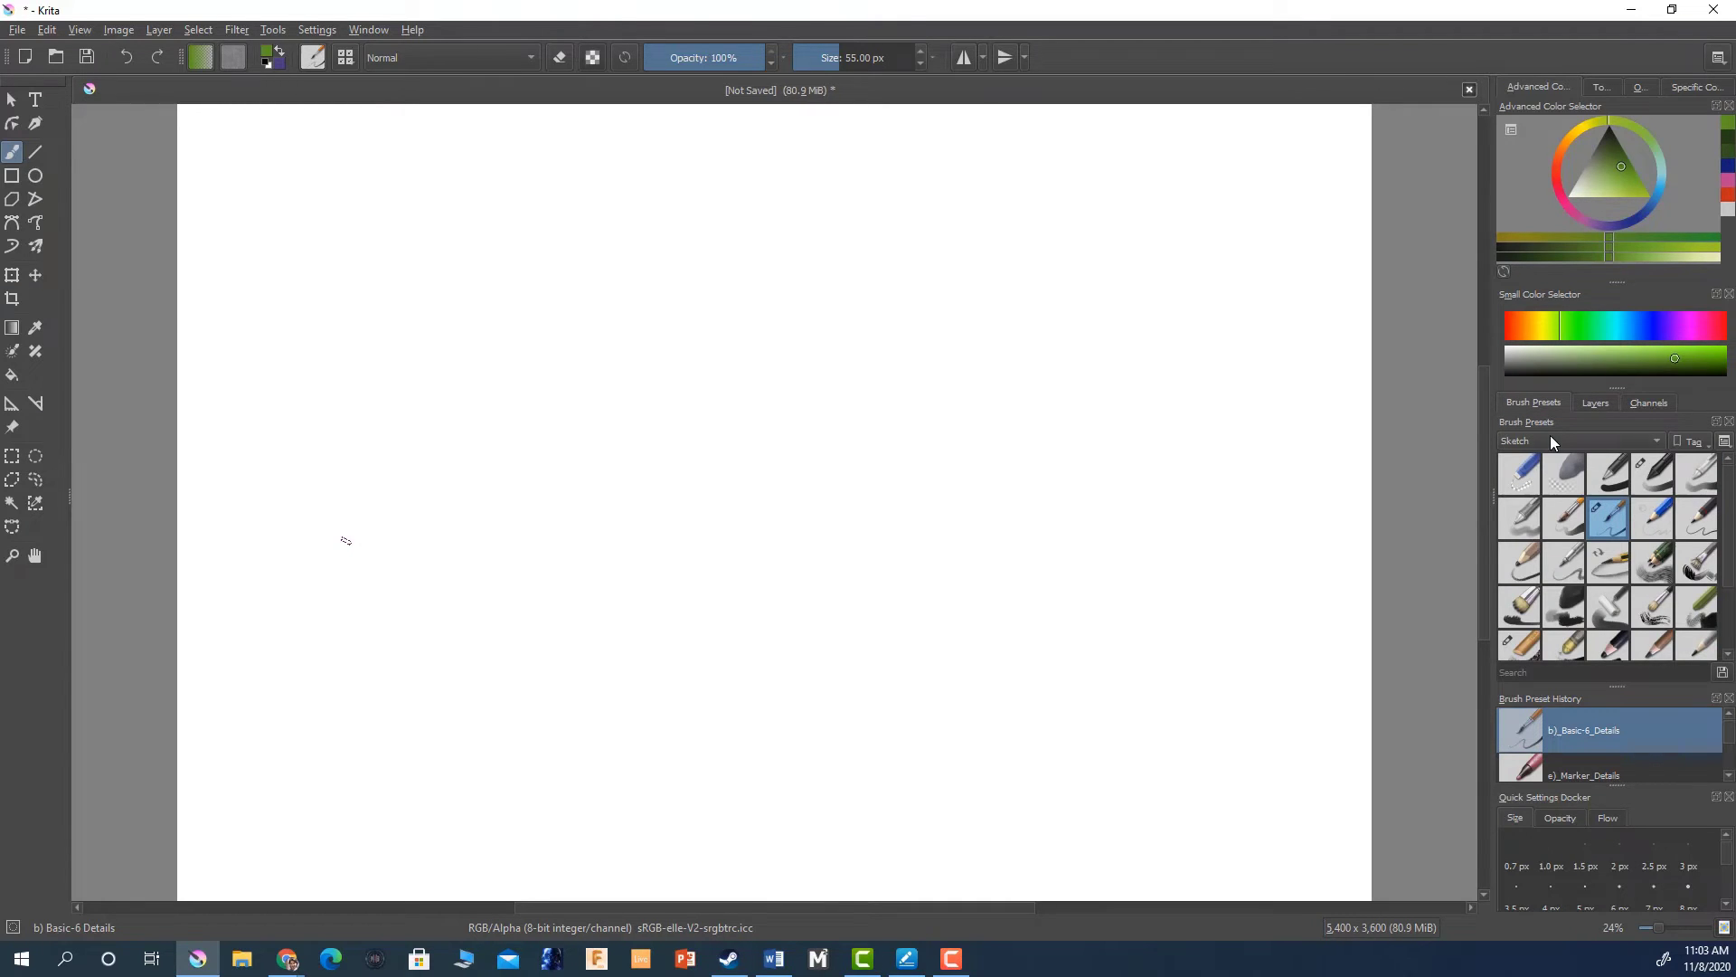
pyautogui.click(1527, 565)
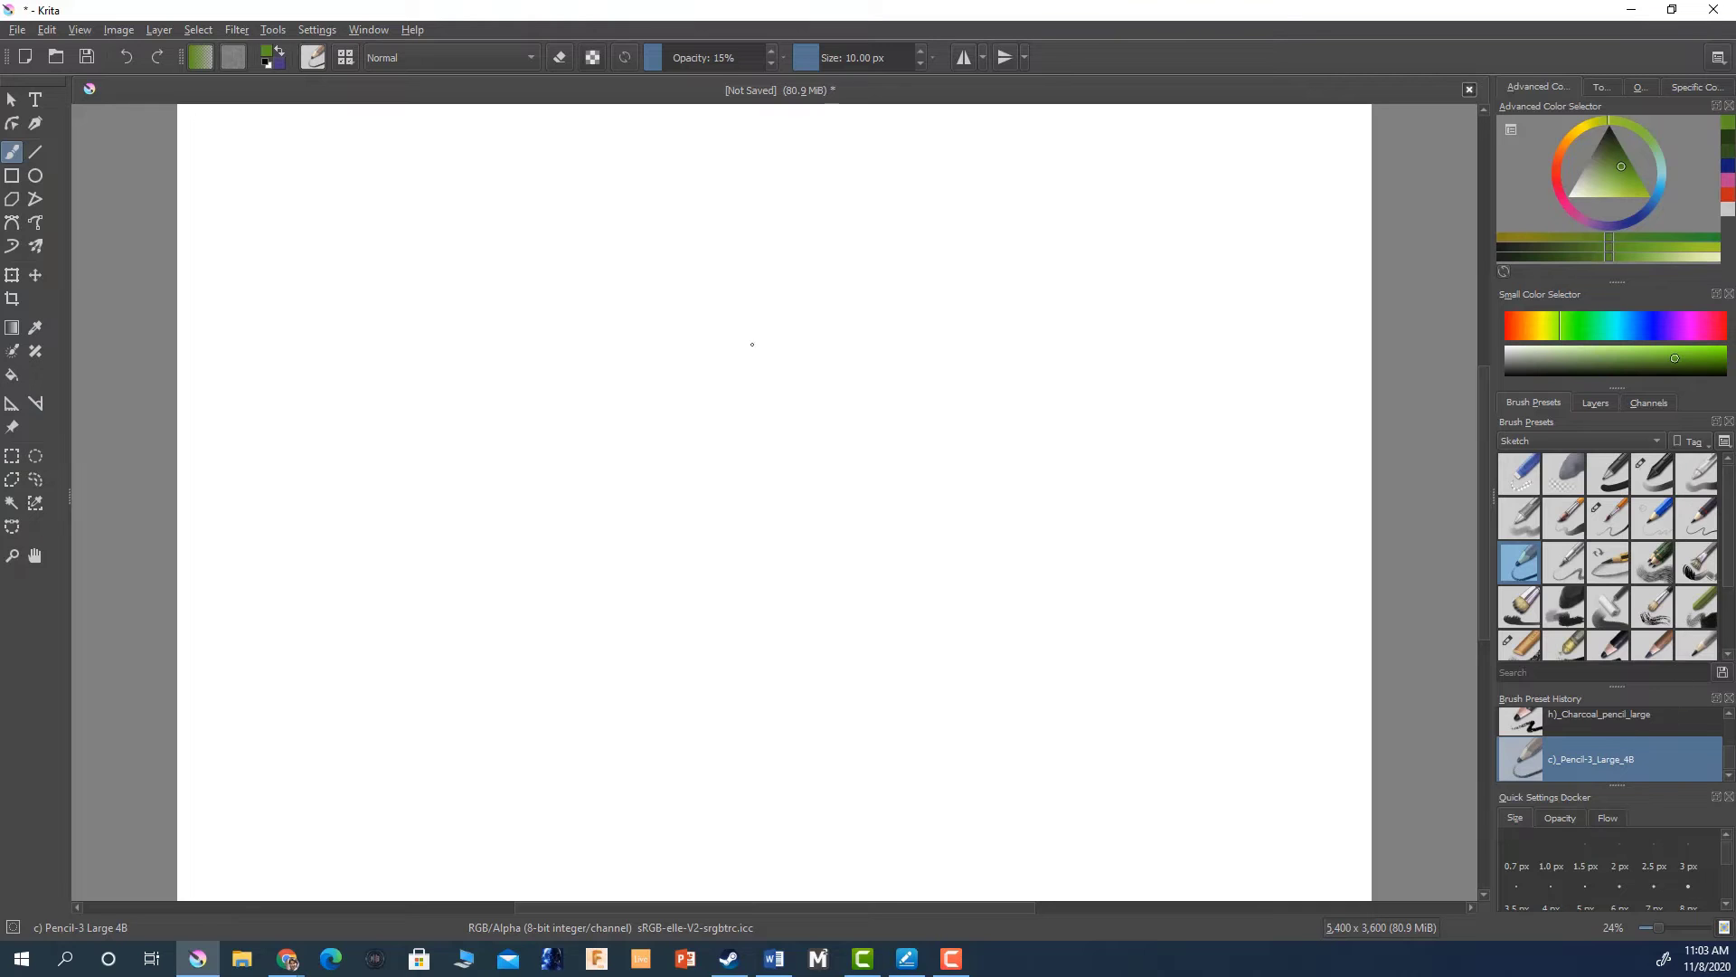
# - Set the pencil size to 41 px and the painting colour to black
pyautogui.keyDown('shift'); pyautogui.moveTo(814, 370); pyautogui.dragTo(1136, 223); pyautogui.keyUp('shift')
pyautogui.click(1556, 165)
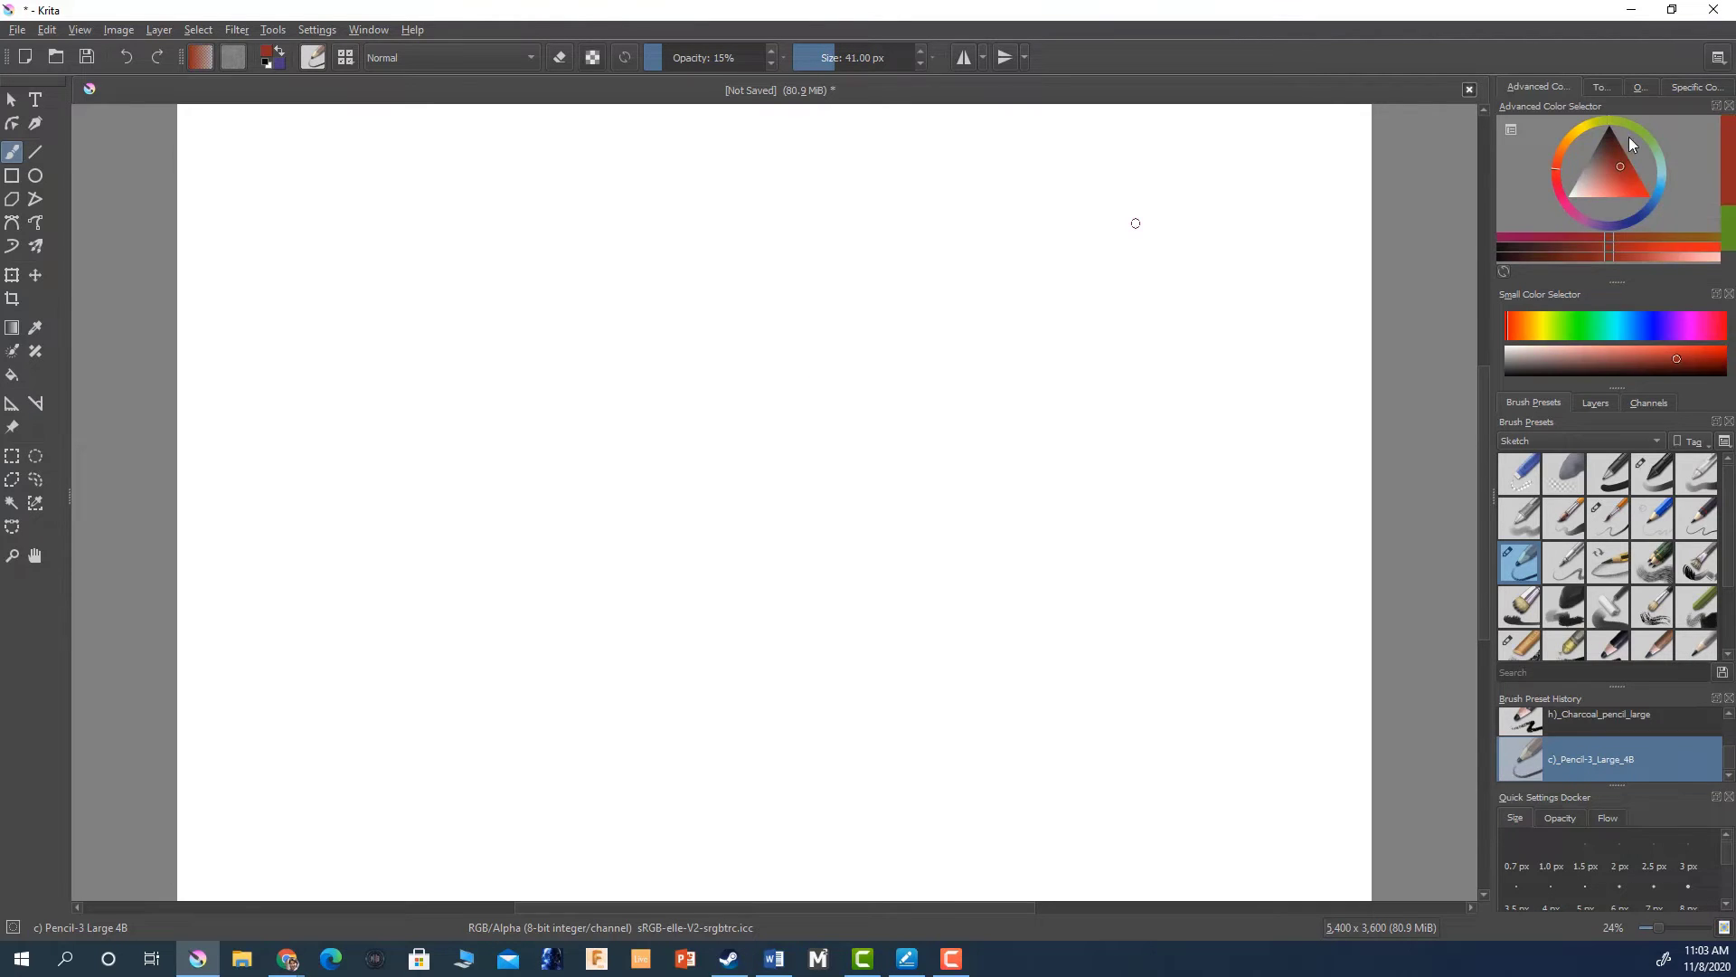
pyautogui.moveTo(1630, 137); pyautogui.dragTo(1597, 123)
# - Draw test zigzag and diagonal pencil strokes plus an ellipse, then undo them all
pyautogui.moveTo(845, 321)
pyautogui.mouseDown()
pyautogui.moveTo(803, 426)
pyautogui.moveTo(957, 323)
pyautogui.moveTo(728, 554)
pyautogui.mouseUp()
pyautogui.moveTo(819, 475)
pyautogui.mouseDown()
pyautogui.moveTo(1058, 341)
pyautogui.moveTo(1011, 372)
pyautogui.mouseUp()
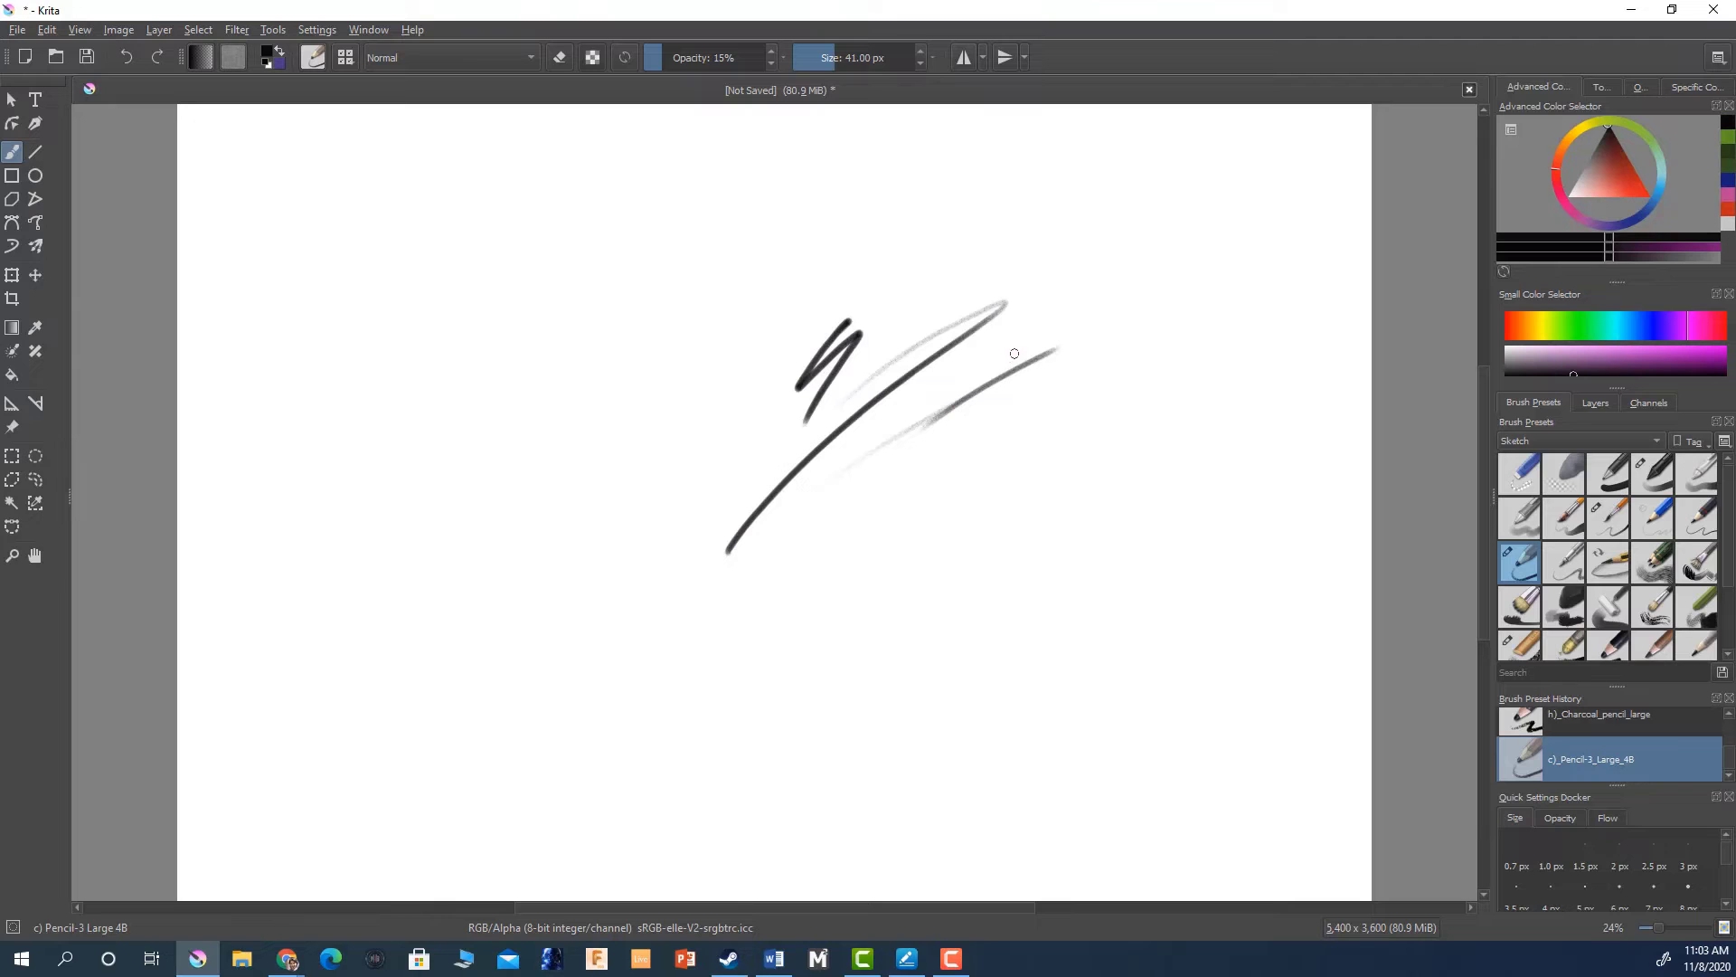
pyautogui.scroll(2, 997, 350)
pyautogui.scroll(-1, 1023, 384)
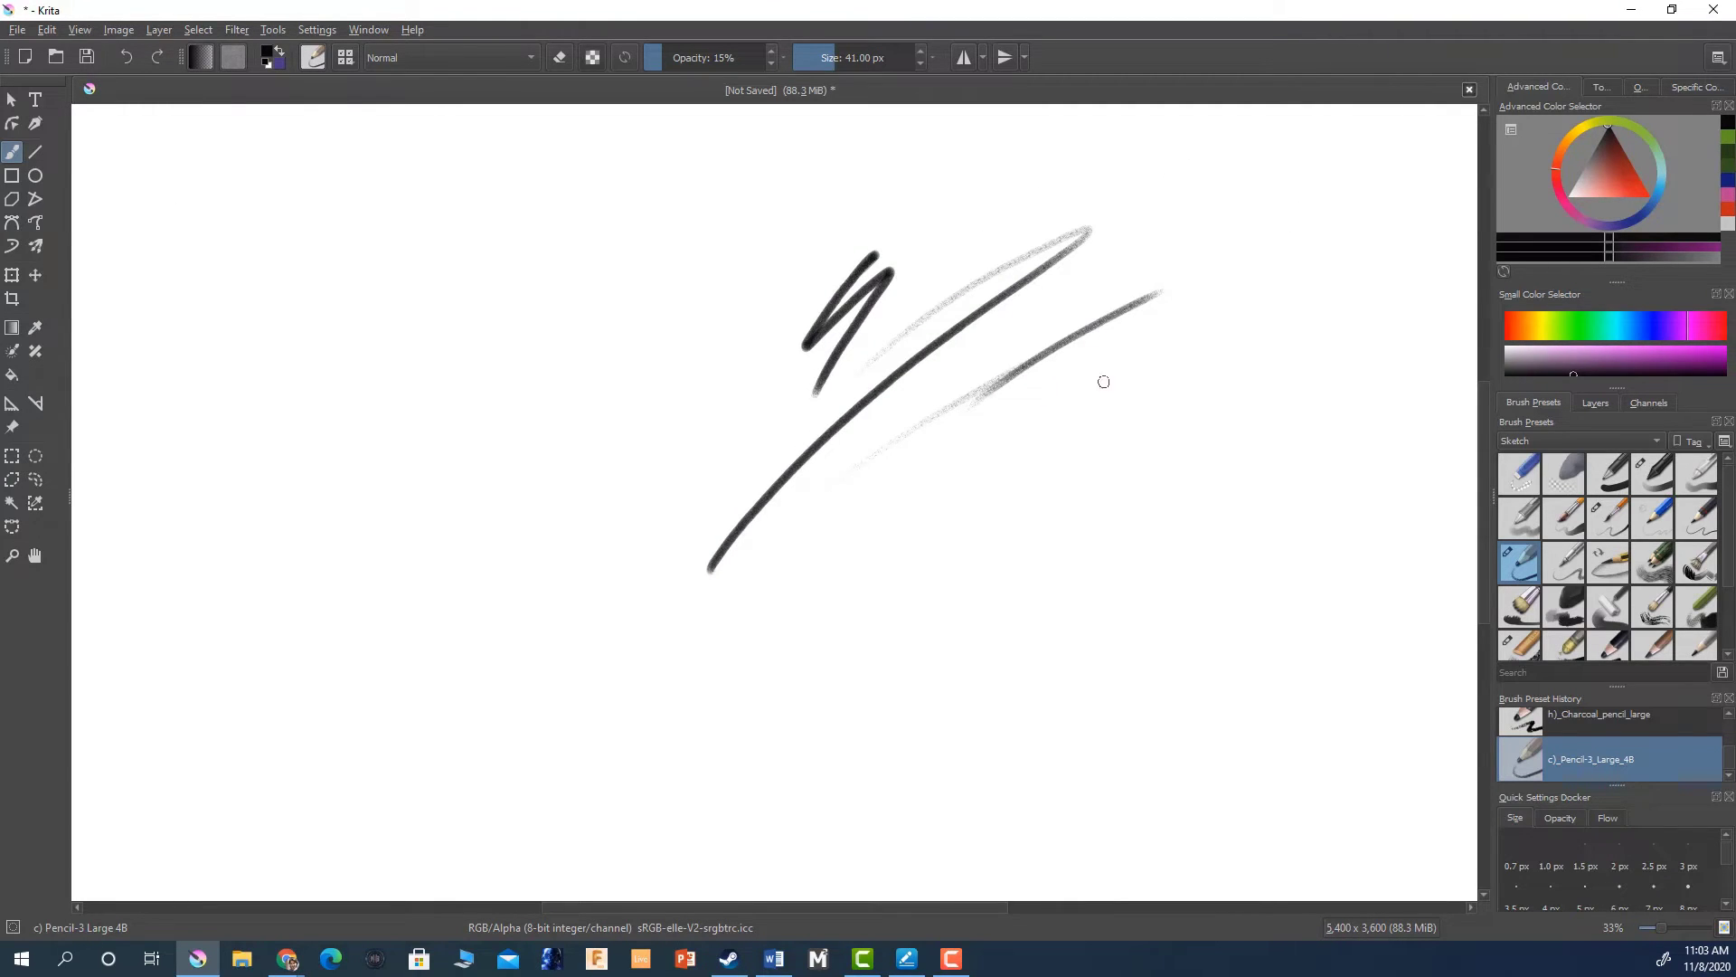
pyautogui.moveTo(1126, 398); pyautogui.dragTo(834, 568)
pyautogui.moveTo(1190, 404); pyautogui.dragTo(804, 599)
pyautogui.moveTo(1174, 432); pyautogui.dragTo(814, 595)
pyautogui.moveTo(852, 589); pyautogui.dragTo(1119, 478)
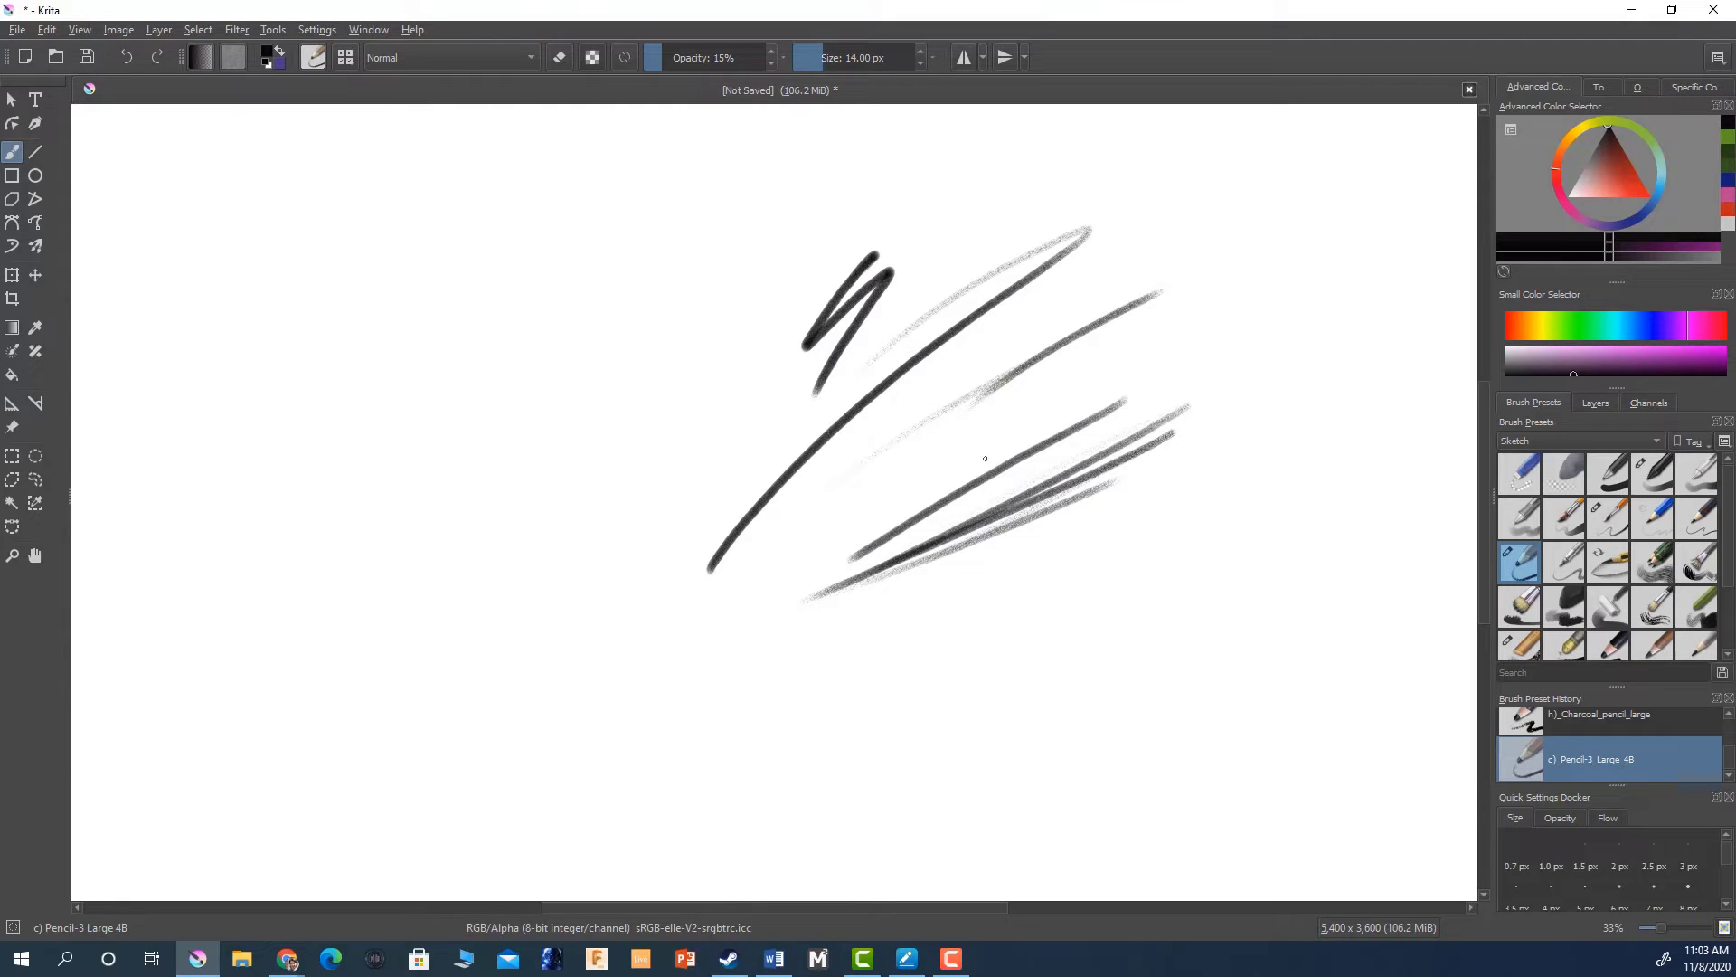
pyautogui.moveTo(404, 634)
pyautogui.mouseDown()
pyautogui.moveTo(408, 587)
pyautogui.moveTo(530, 667)
pyautogui.moveTo(395, 550)
pyautogui.moveTo(493, 743)
pyautogui.mouseUp()
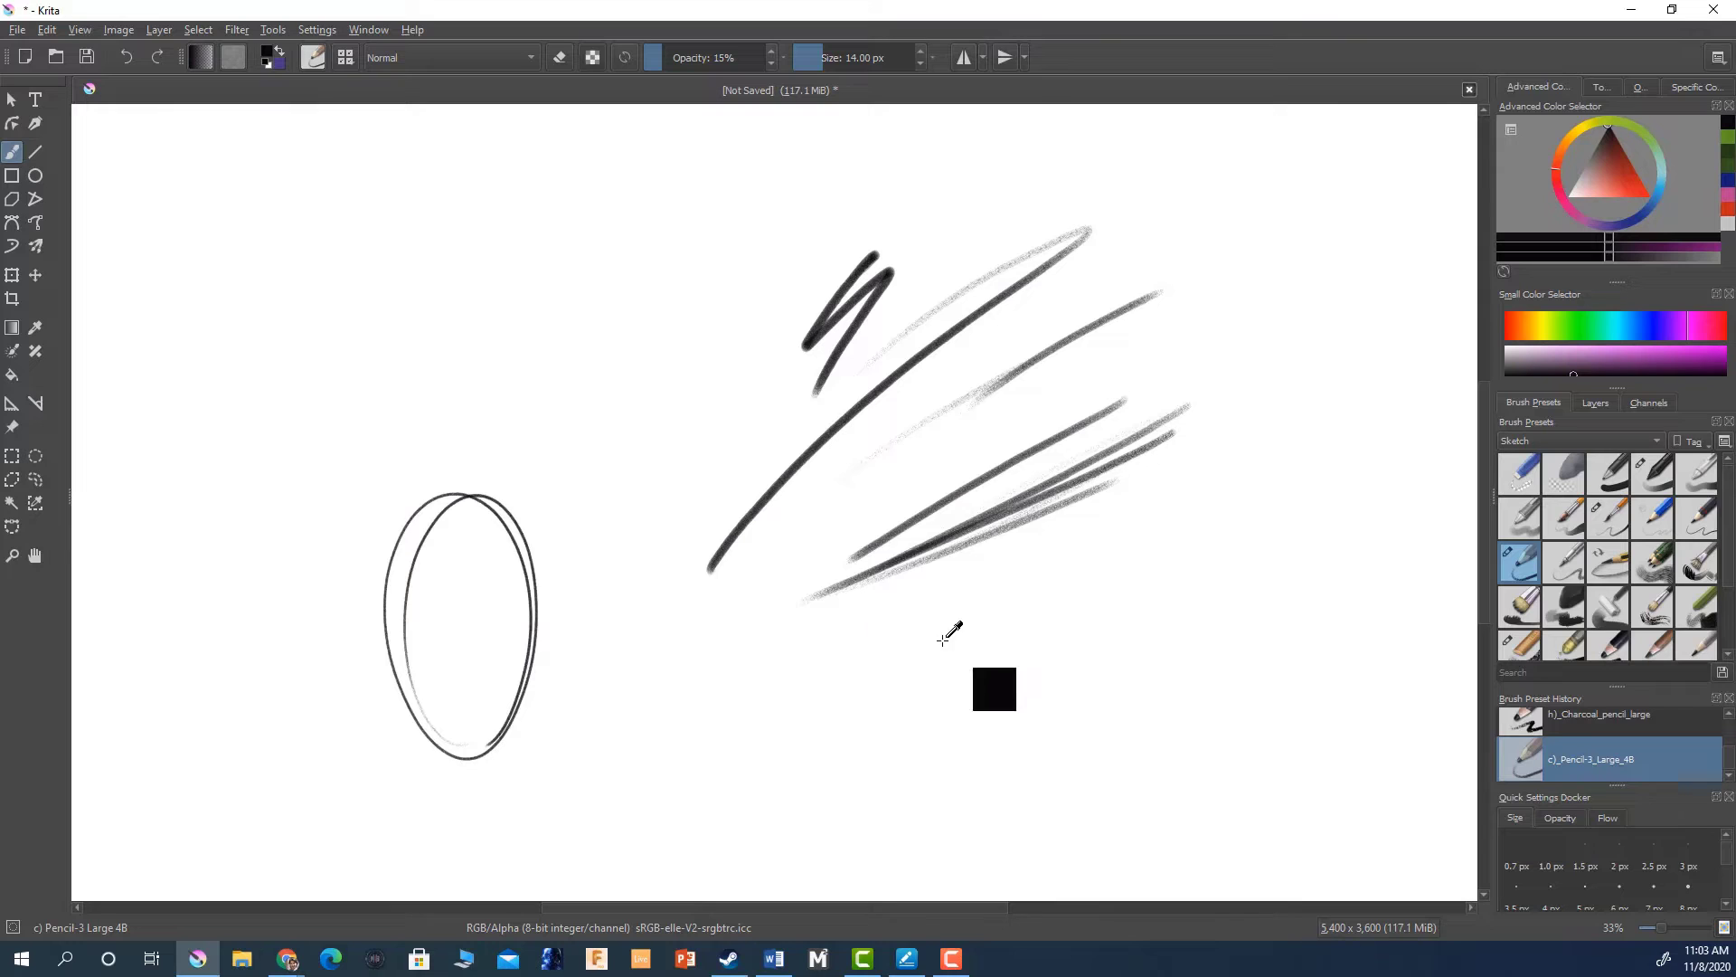
pyautogui.hotkey('ctrl', 'z')
pyautogui.hotkey('ctrl', 'z')
pyautogui.hotkey('ctrl', 'z')
pyautogui.hotkey('ctrl', 'z')
pyautogui.hotkey('ctrl', 'z')
pyautogui.hotkey('ctrl', 'z')
pyautogui.hotkey('ctrl', 'z')
pyautogui.hotkey('ctrl', 'z')
pyautogui.hotkey('ctrl', 'z')
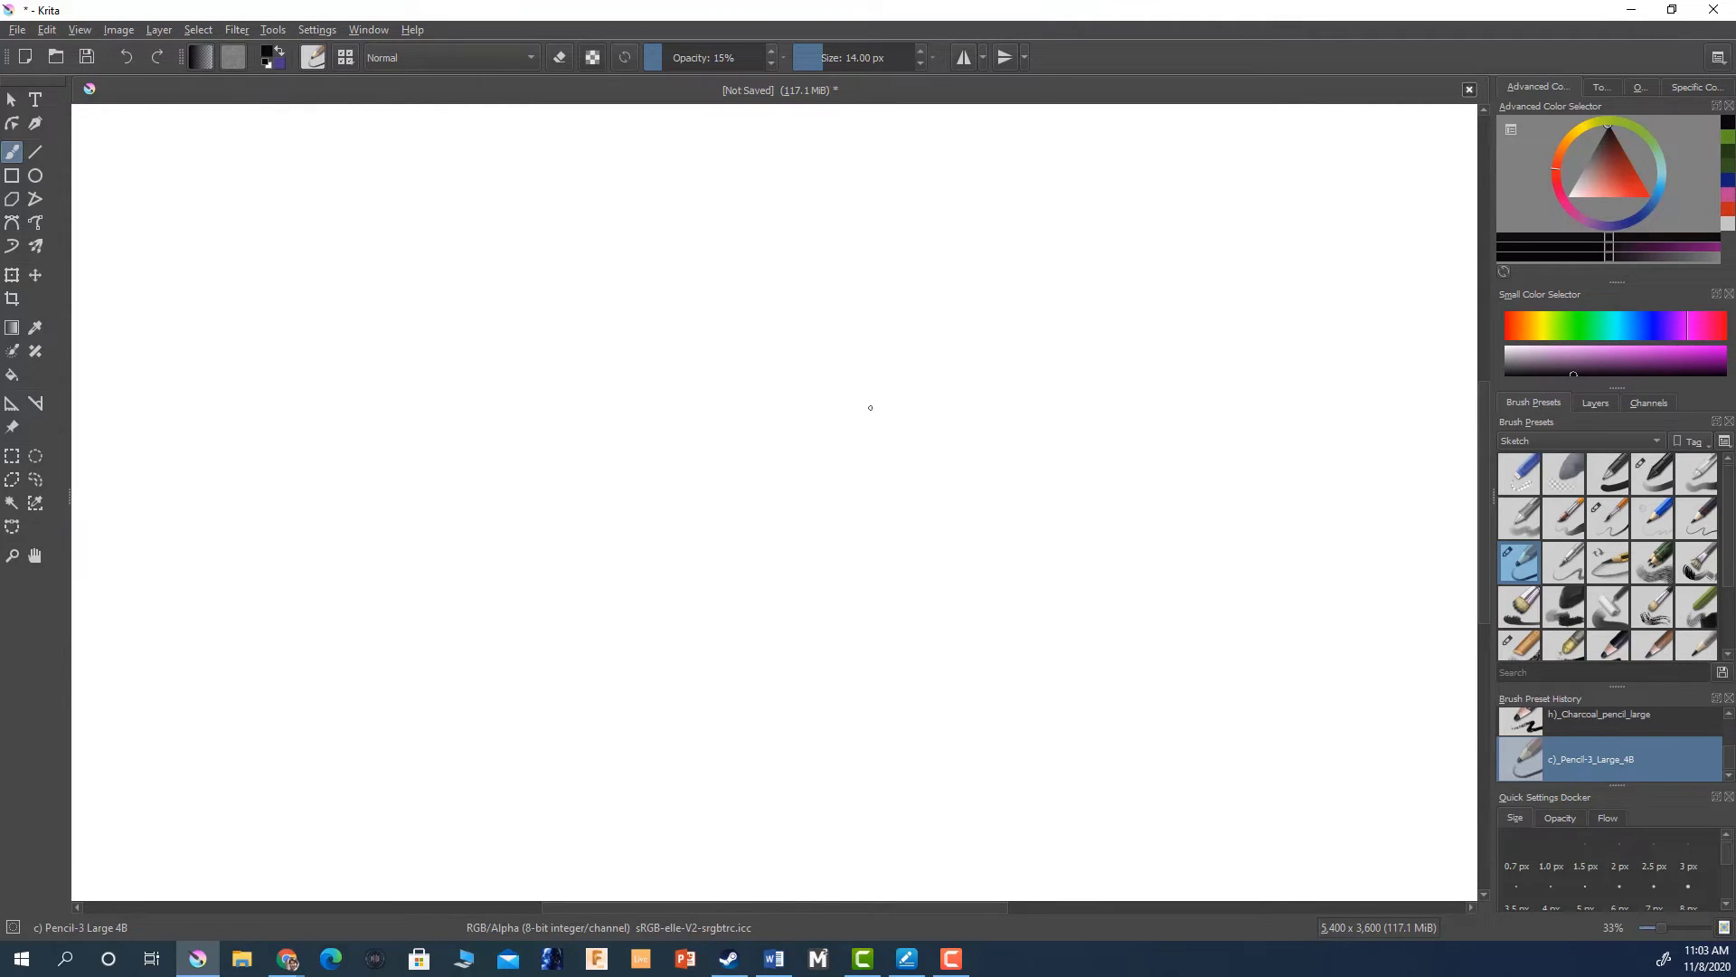
# - Draw eight roughly parallel slanted hatch lines across the canvas centre
pyautogui.moveTo(723, 451); pyautogui.dragTo(1199, 430)
pyautogui.moveTo(643, 504); pyautogui.dragTo(1167, 473)
pyautogui.moveTo(615, 570); pyautogui.dragTo(1180, 502)
pyautogui.moveTo(579, 628); pyautogui.dragTo(1179, 528)
pyautogui.moveTo(643, 655); pyautogui.dragTo(1203, 563)
pyautogui.moveTo(657, 692); pyautogui.dragTo(1206, 590)
pyautogui.moveTo(665, 448); pyautogui.dragTo(1284, 396)
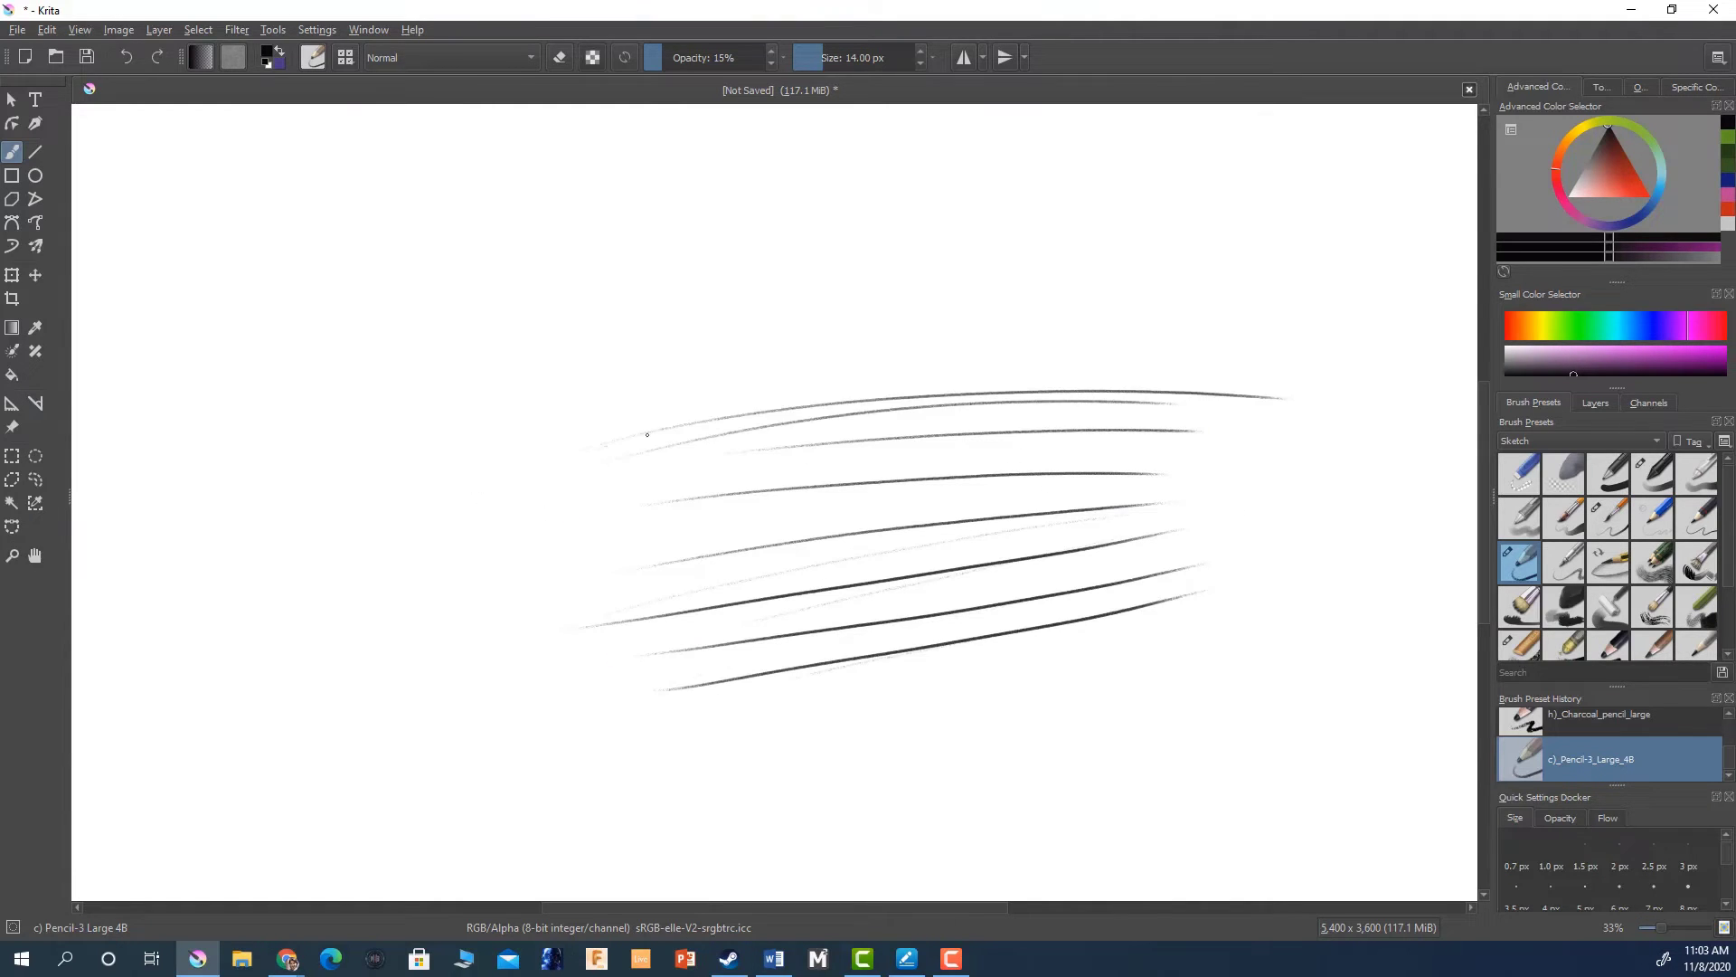
pyautogui.moveTo(681, 429); pyautogui.dragTo(1220, 374)
# - Cross the hatching with diagonal and near-vertical lines, plus two curved lines above
pyautogui.moveTo(760, 433); pyautogui.dragTo(1266, 387)
pyautogui.moveTo(1167, 407); pyautogui.dragTo(643, 518)
pyautogui.moveTo(1266, 420); pyautogui.dragTo(576, 627)
pyautogui.moveTo(1156, 367); pyautogui.dragTo(1033, 689)
pyautogui.moveTo(1080, 362); pyautogui.dragTo(998, 696)
pyautogui.moveTo(1008, 358); pyautogui.dragTo(992, 693)
pyautogui.moveTo(945, 353); pyautogui.dragTo(954, 703)
pyautogui.moveTo(872, 330); pyautogui.dragTo(889, 741)
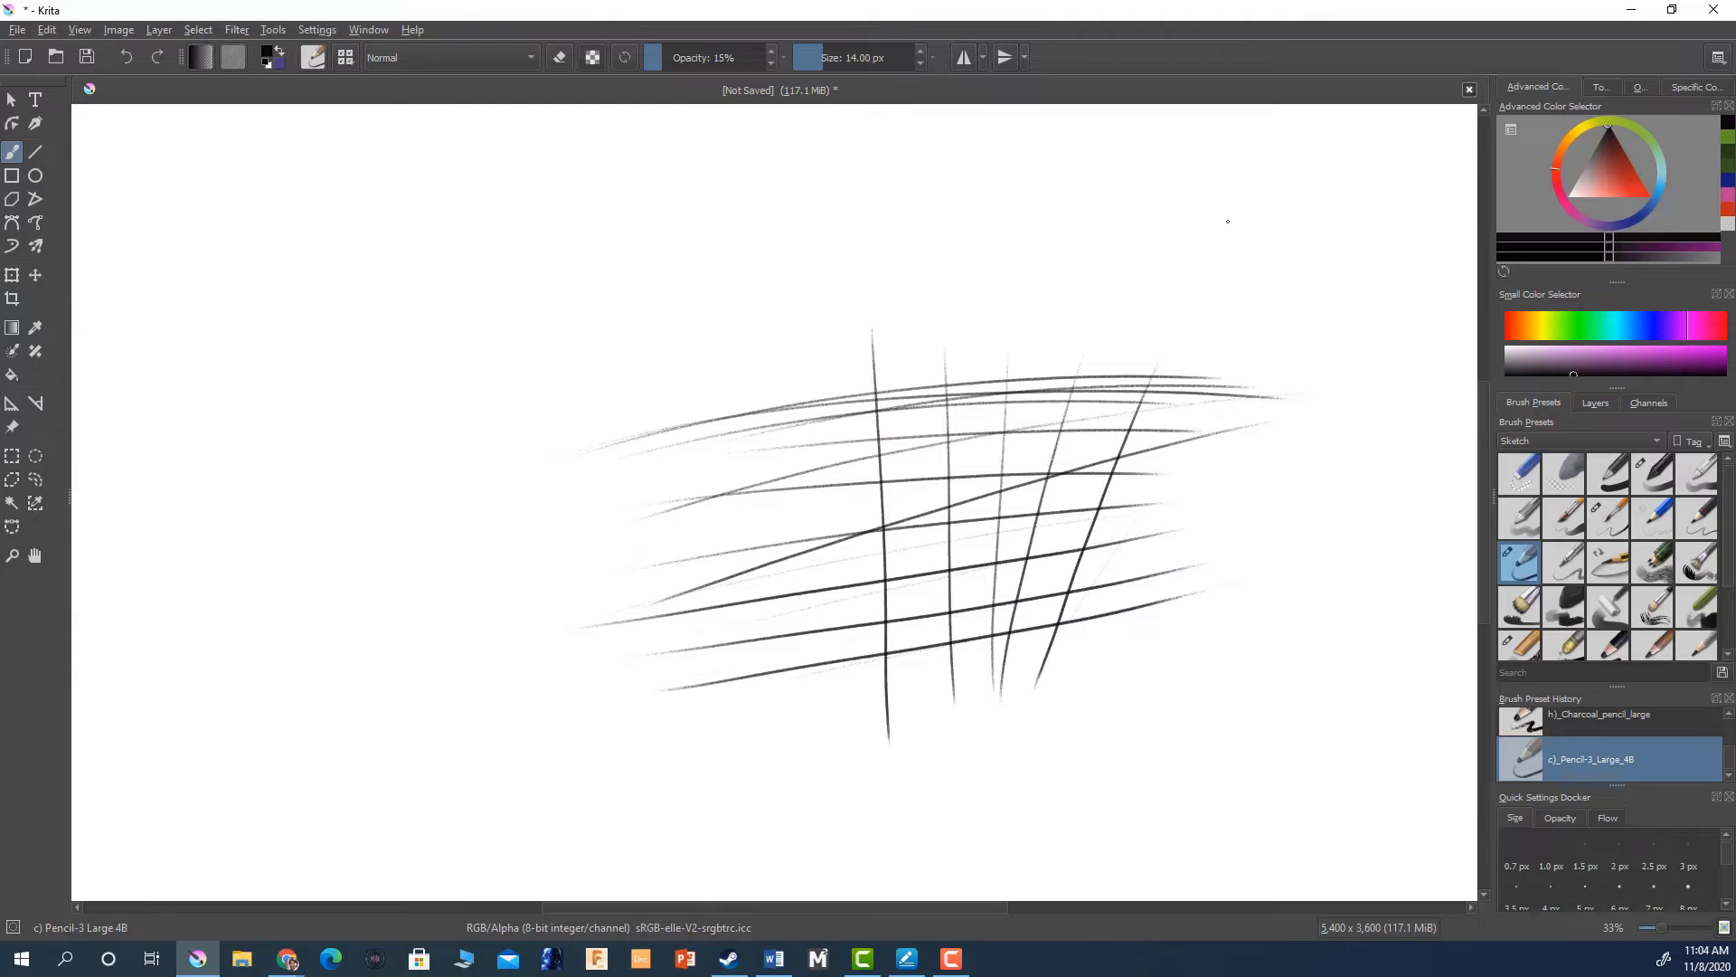
pyautogui.moveTo(1216, 220); pyautogui.dragTo(727, 360)
pyautogui.moveTo(1329, 226)
pyautogui.mouseDown()
pyautogui.moveTo(863, 304)
pyautogui.moveTo(659, 458)
pyautogui.mouseUp()
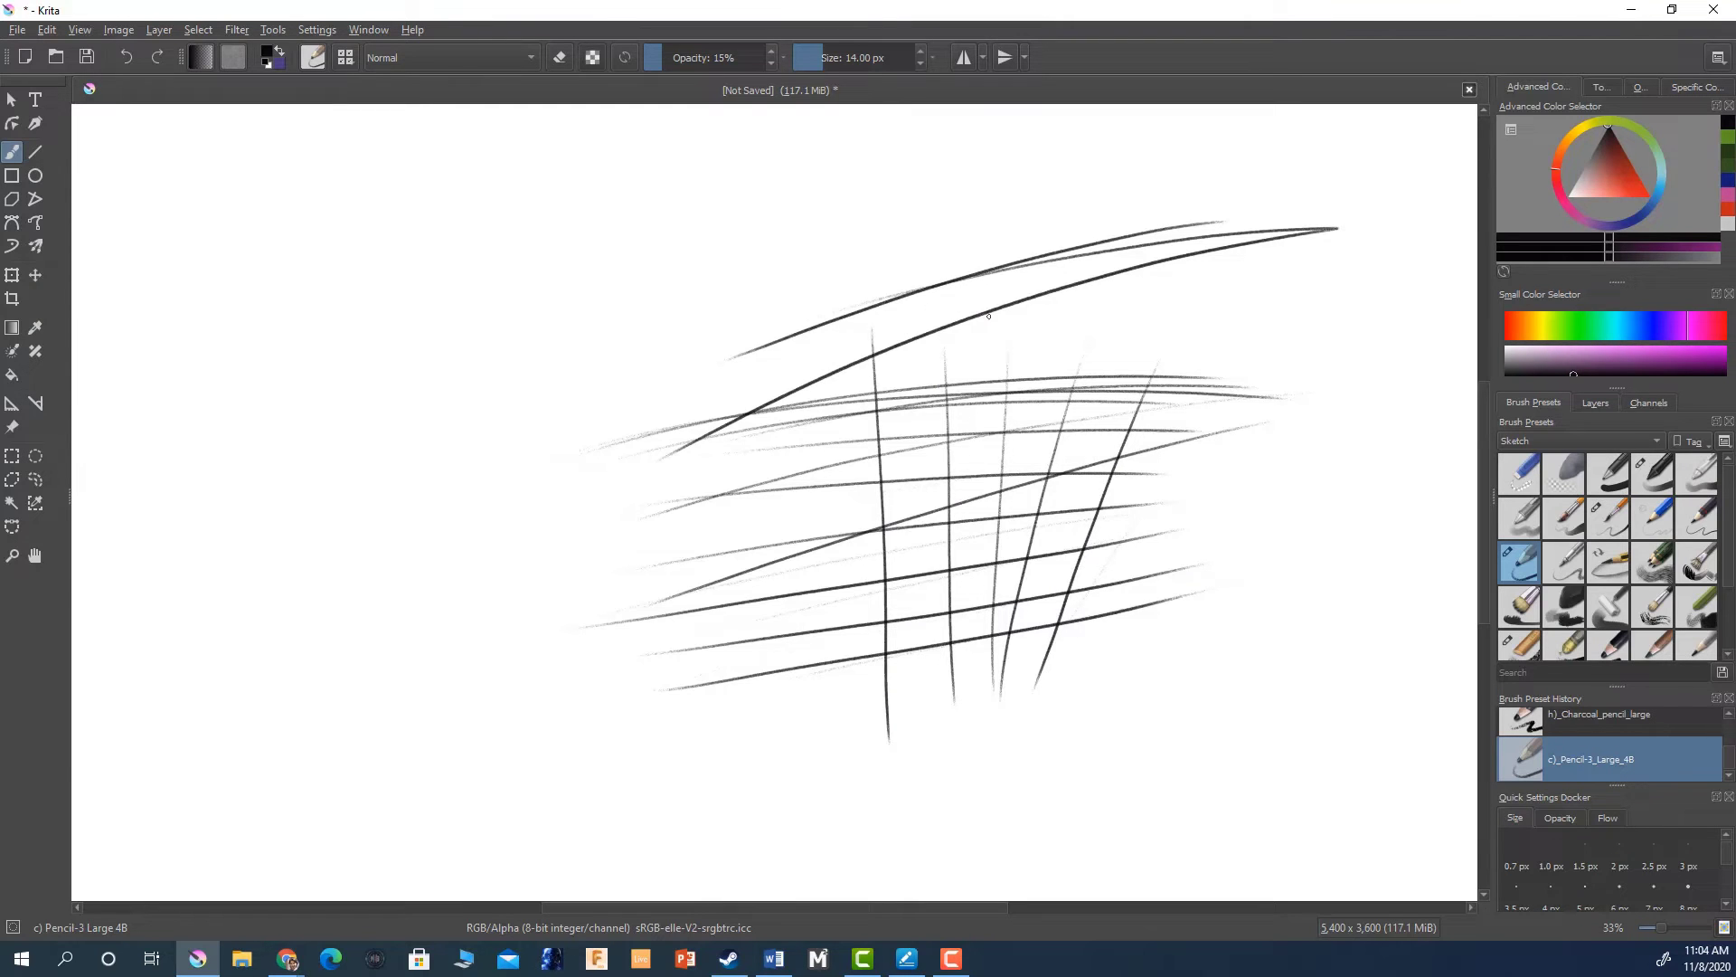
# - Paint broad dark 154 px strokes across the upper hatching and curves
pyautogui.moveTo(1098, 356); pyautogui.dragTo(1101, 356)
pyautogui.moveTo(1211, 315); pyautogui.dragTo(923, 385)
pyautogui.moveTo(1314, 299); pyautogui.dragTo(1006, 408)
pyautogui.moveTo(1099, 367); pyautogui.dragTo(1117, 365)
pyautogui.moveTo(1121, 262); pyautogui.dragTo(683, 434)
pyautogui.moveTo(1080, 194); pyautogui.dragTo(605, 432)
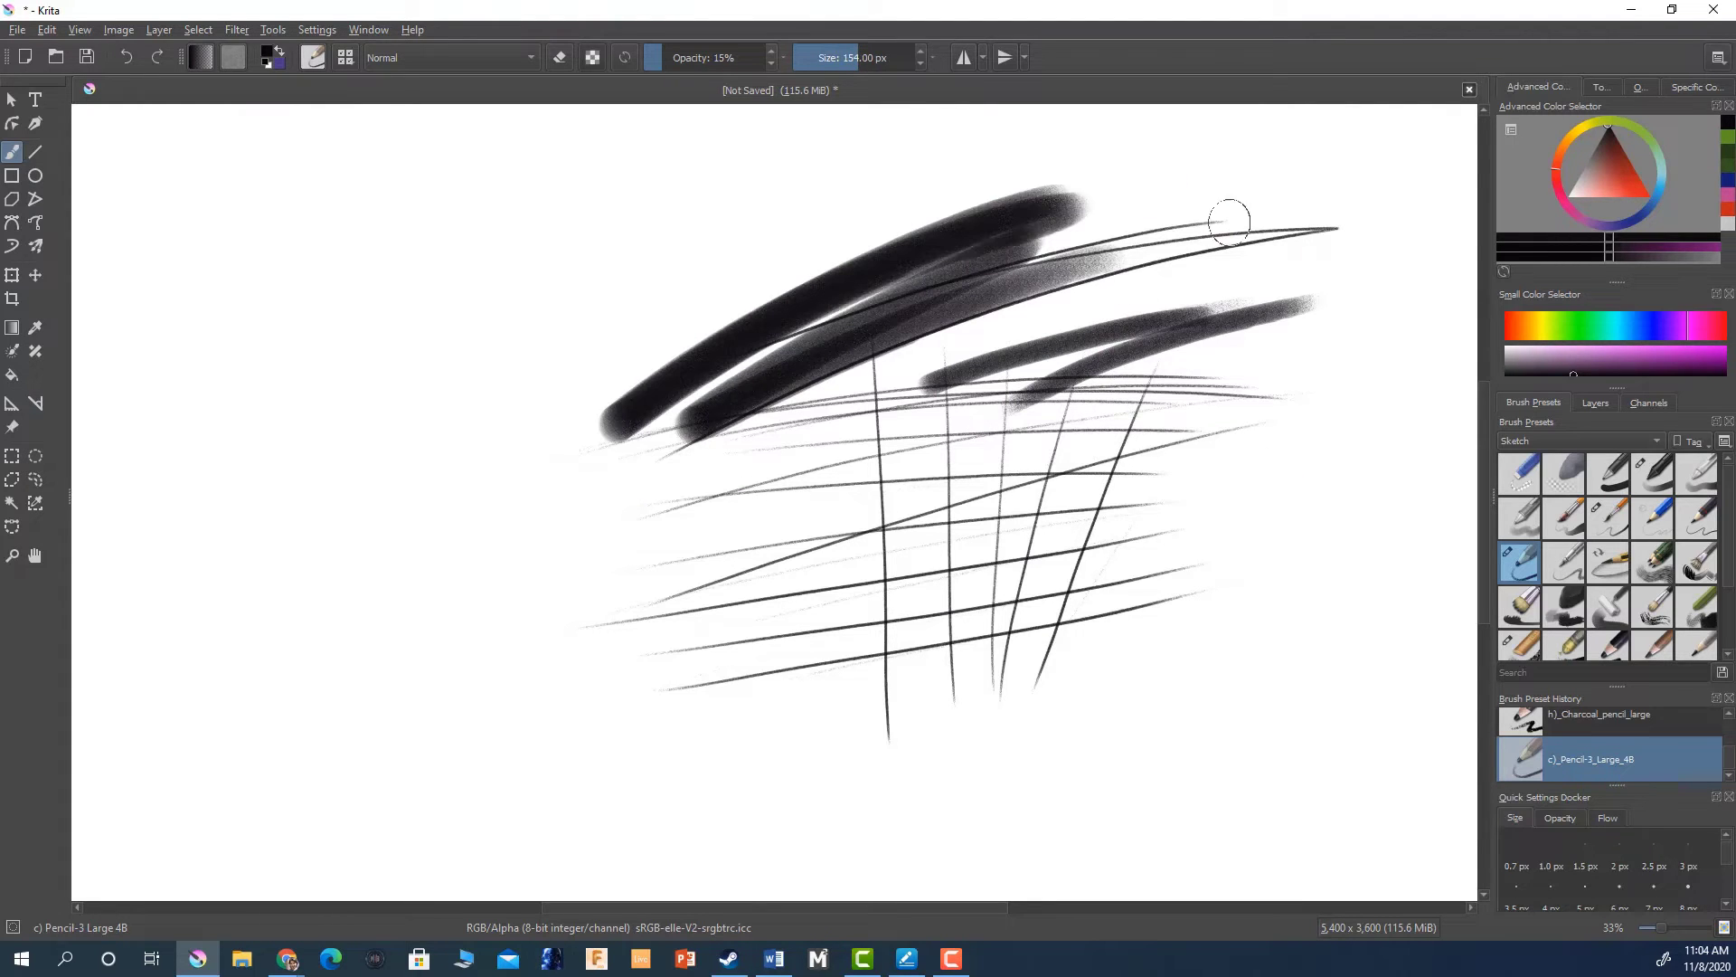
# - Paint broad down-left strokes along the right side, with crossing strokes in the upper right
pyautogui.moveTo(1321, 297); pyautogui.dragTo(1199, 502)
pyautogui.moveTo(1308, 411); pyautogui.dragTo(1212, 551)
pyautogui.moveTo(1312, 444); pyautogui.dragTo(1185, 579)
pyautogui.moveTo(1321, 498); pyautogui.dragTo(1171, 638)
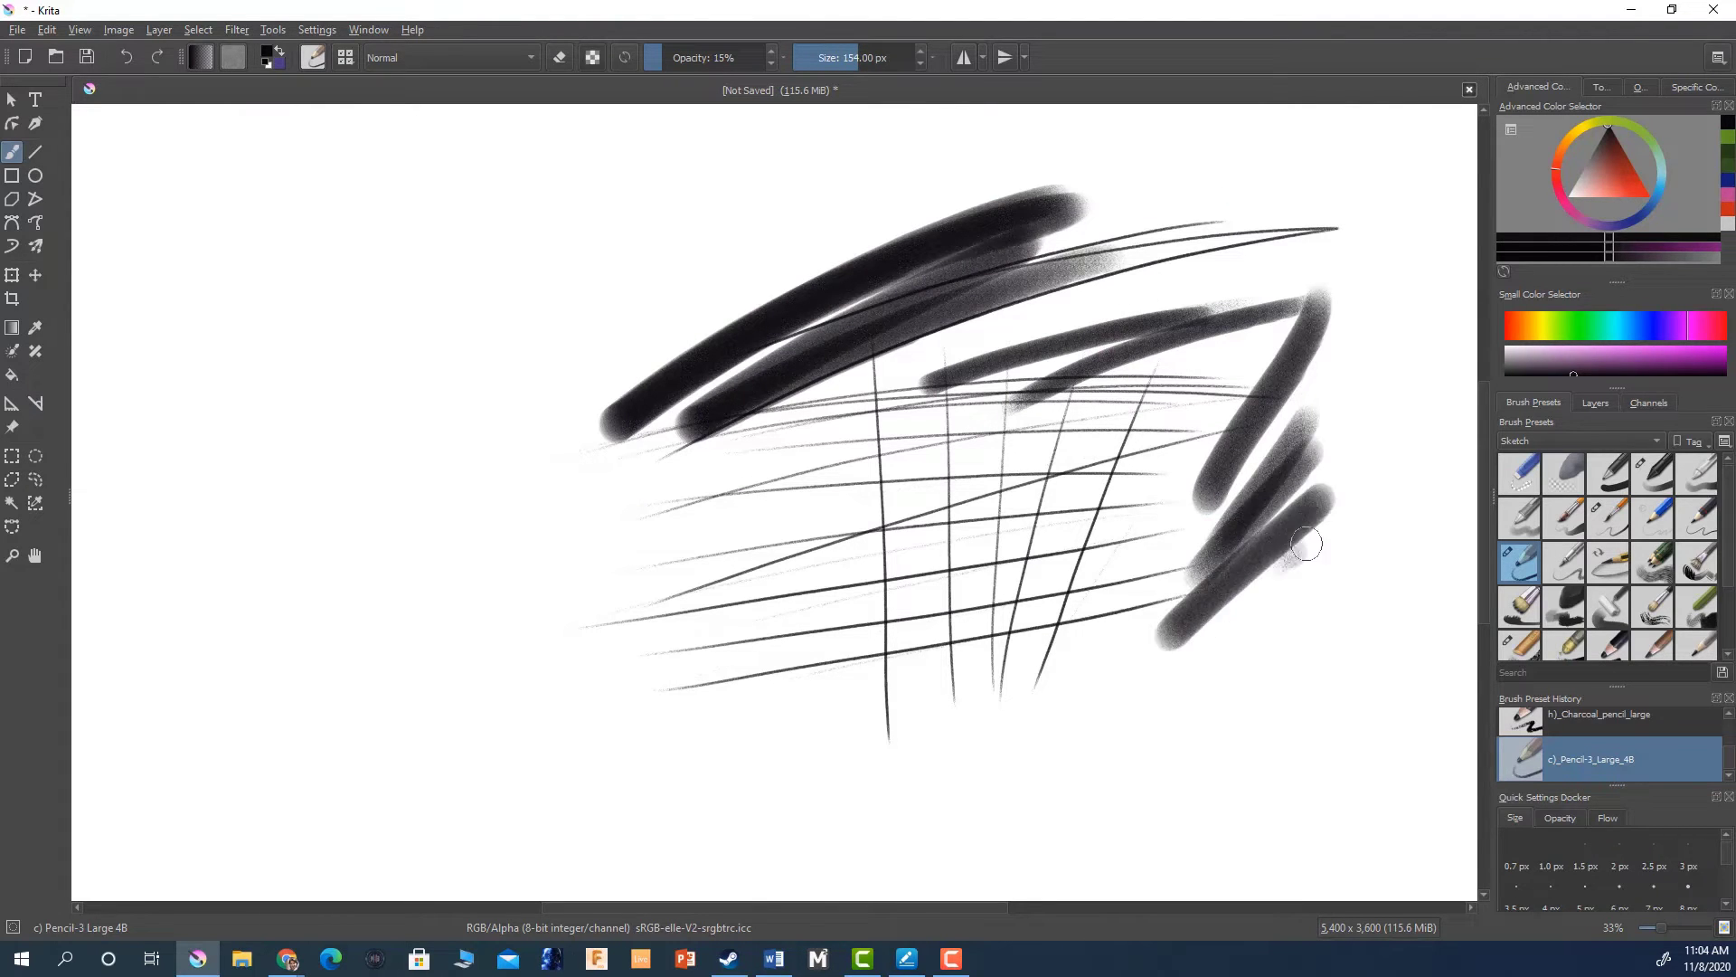
pyautogui.moveTo(1319, 534); pyautogui.dragTo(1162, 697)
pyautogui.moveTo(1221, 393); pyautogui.dragTo(1121, 556)
pyautogui.moveTo(1180, 226)
pyautogui.mouseDown()
pyautogui.moveTo(1122, 335)
pyautogui.moveTo(990, 361)
pyautogui.mouseUp()
pyautogui.moveTo(1298, 208); pyautogui.dragTo(1108, 389)
pyautogui.moveTo(1284, 267); pyautogui.dragTo(1108, 489)
pyautogui.moveTo(1280, 439); pyautogui.dragTo(1175, 602)
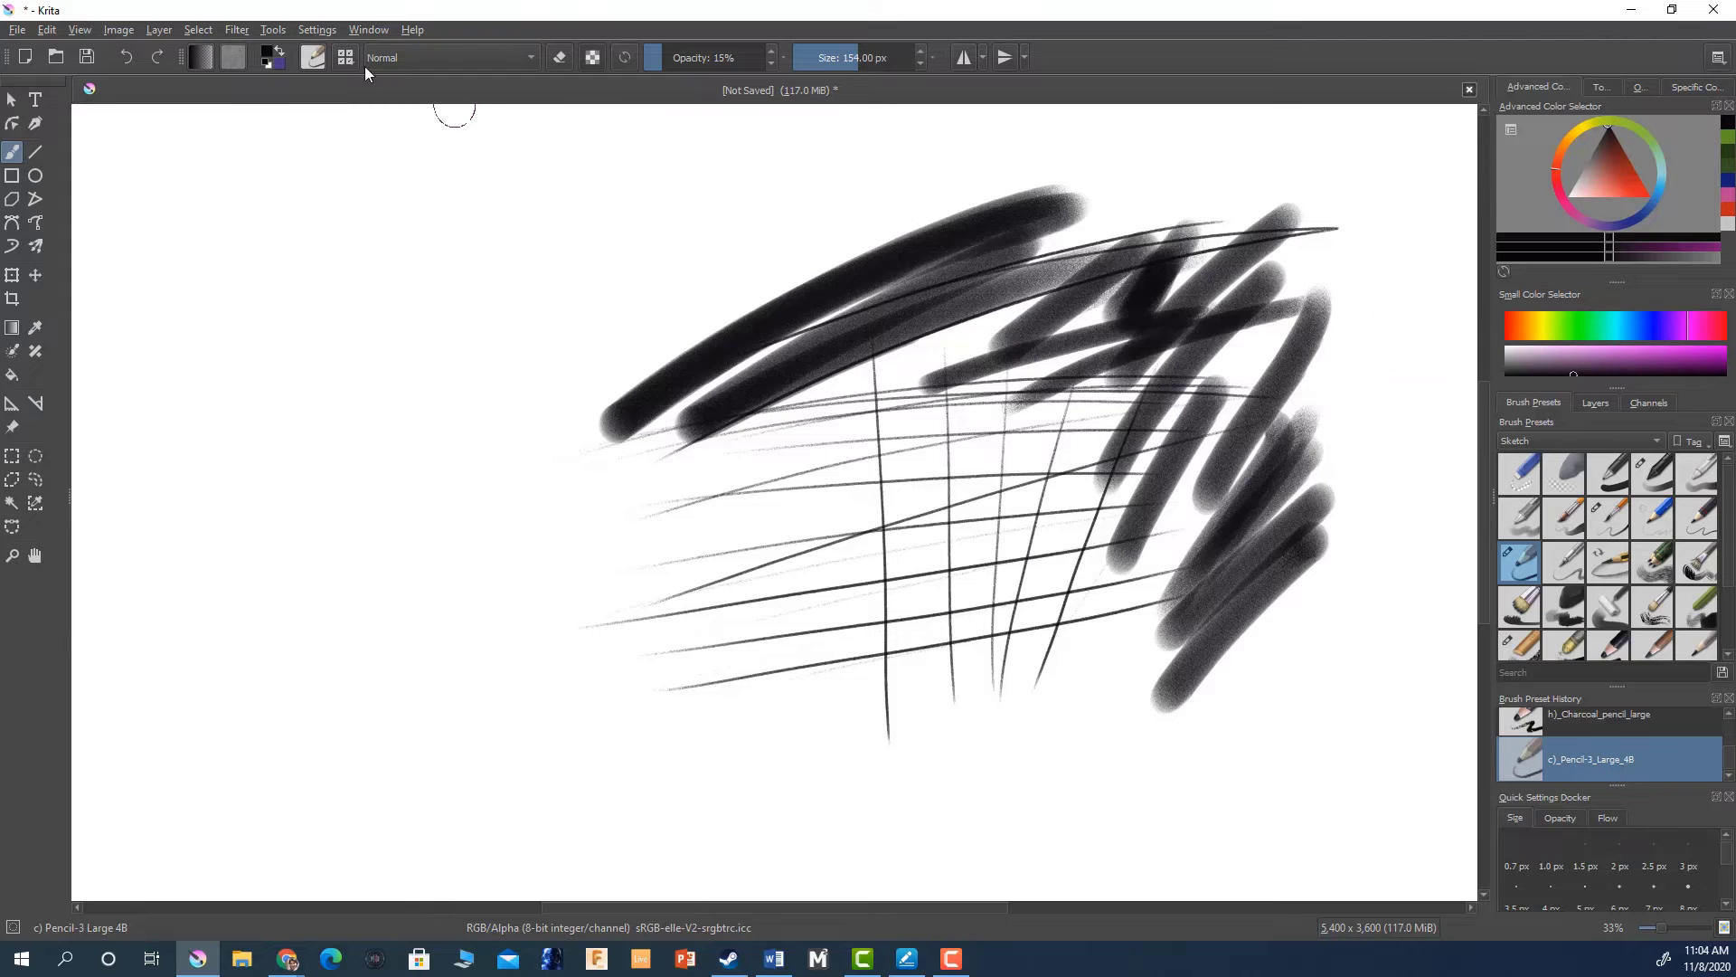
# - Choose a different texture pattern for the pencil in the Brush Settings editor
pyautogui.click(316, 63)
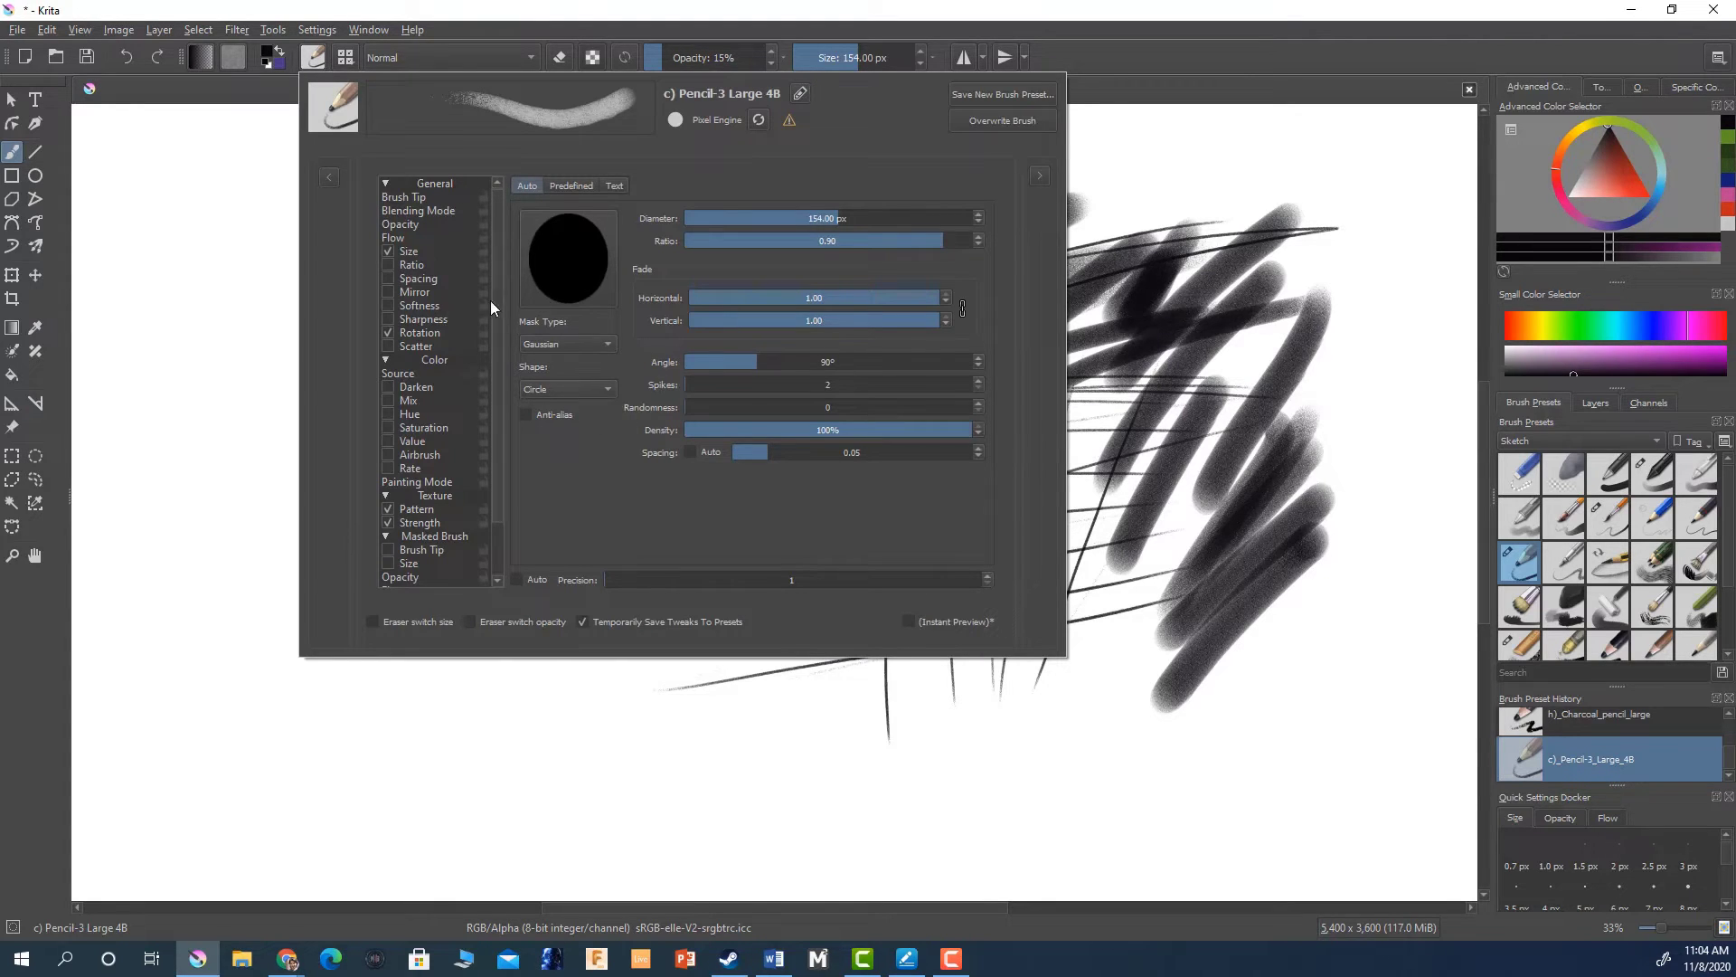
pyautogui.click(441, 510)
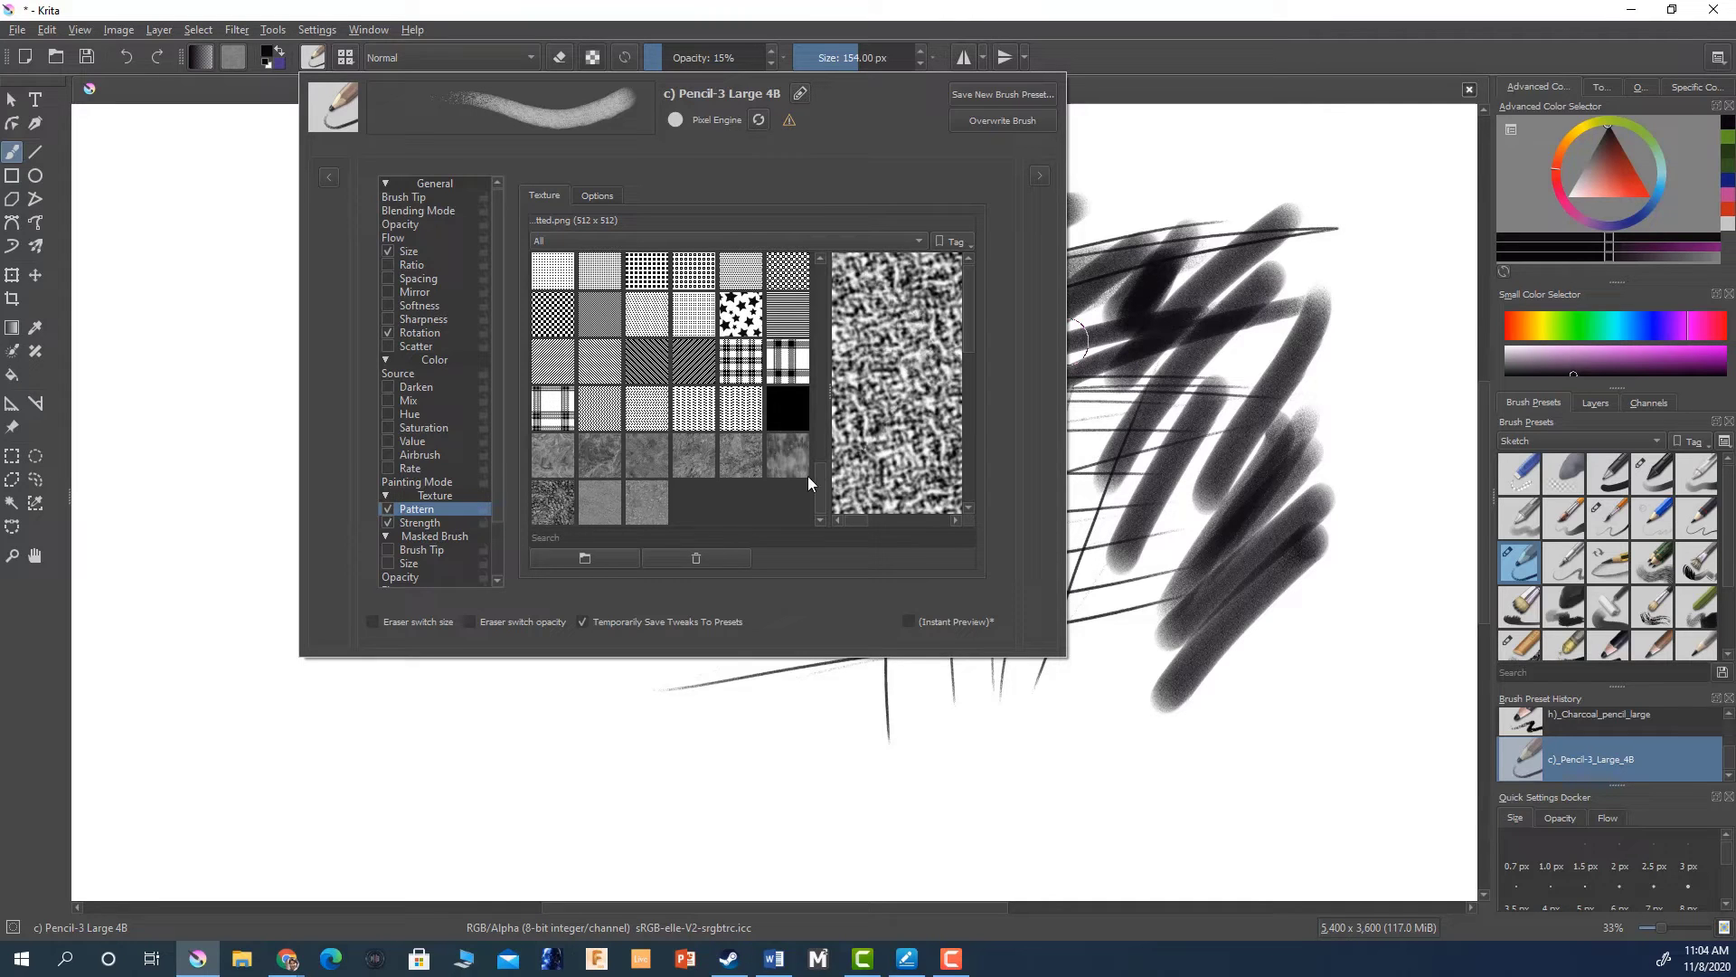
pyautogui.moveTo(818, 495)
pyautogui.mouseDown()
pyautogui.moveTo(817, 273)
pyautogui.moveTo(817, 498)
pyautogui.mouseUp()
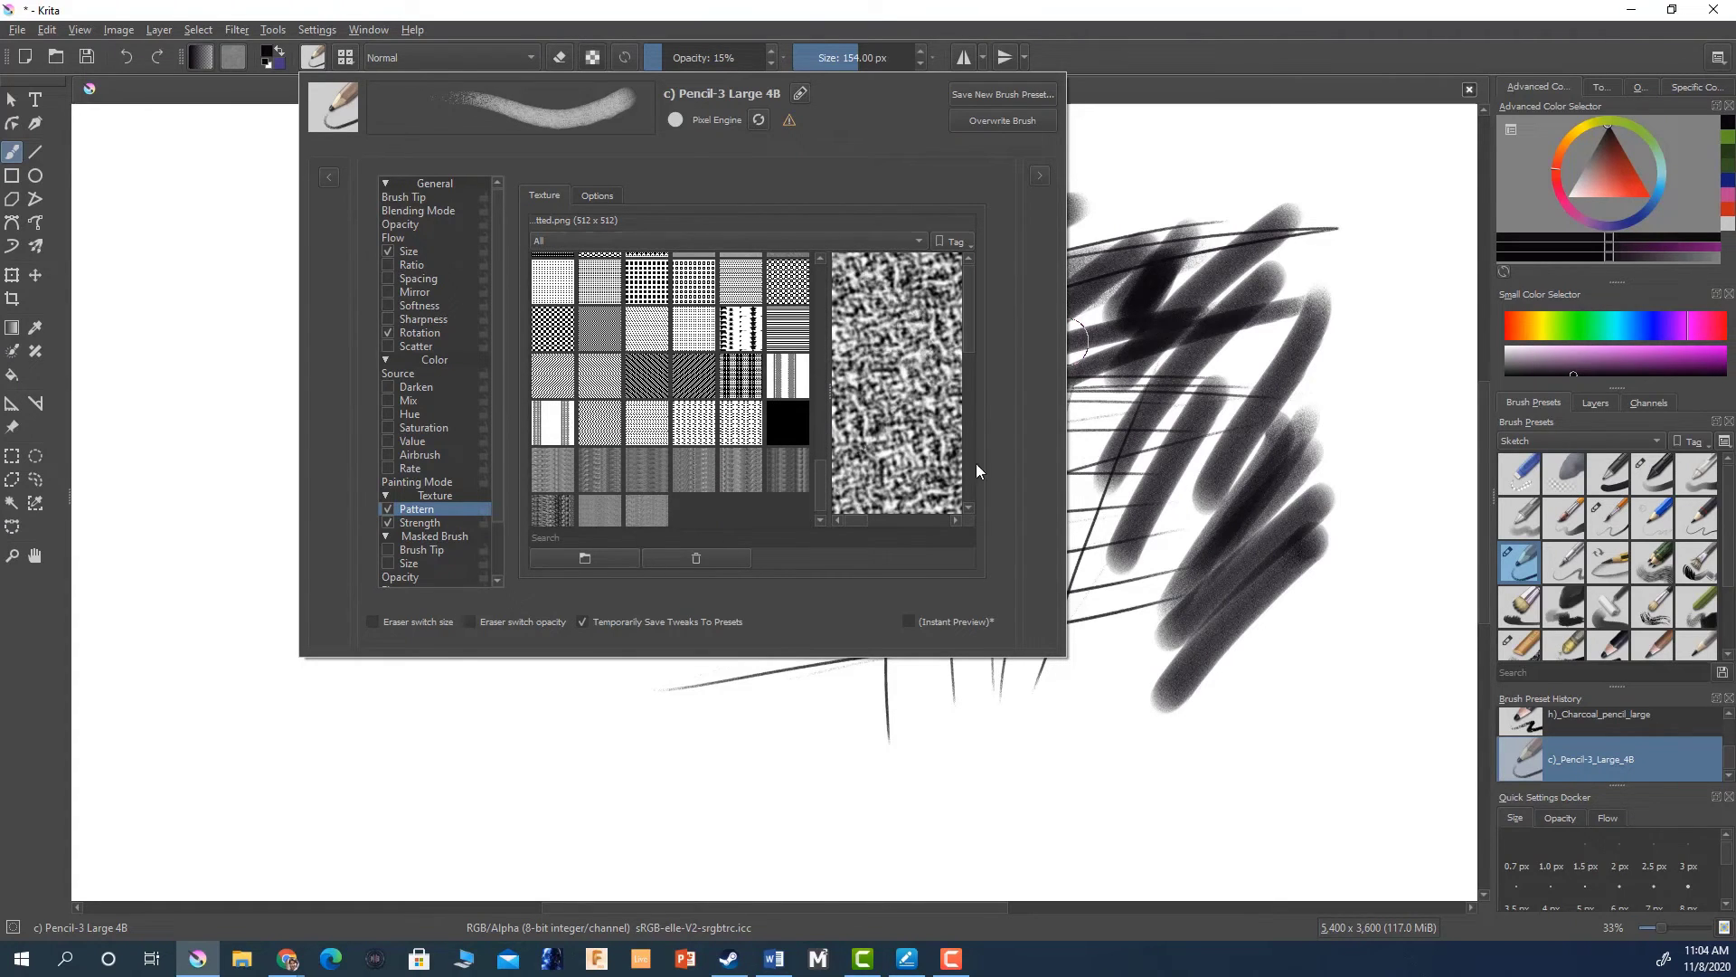
pyautogui.moveTo(846, 516)
pyautogui.mouseDown()
pyautogui.moveTo(946, 524)
pyautogui.moveTo(827, 529)
pyautogui.mouseUp()
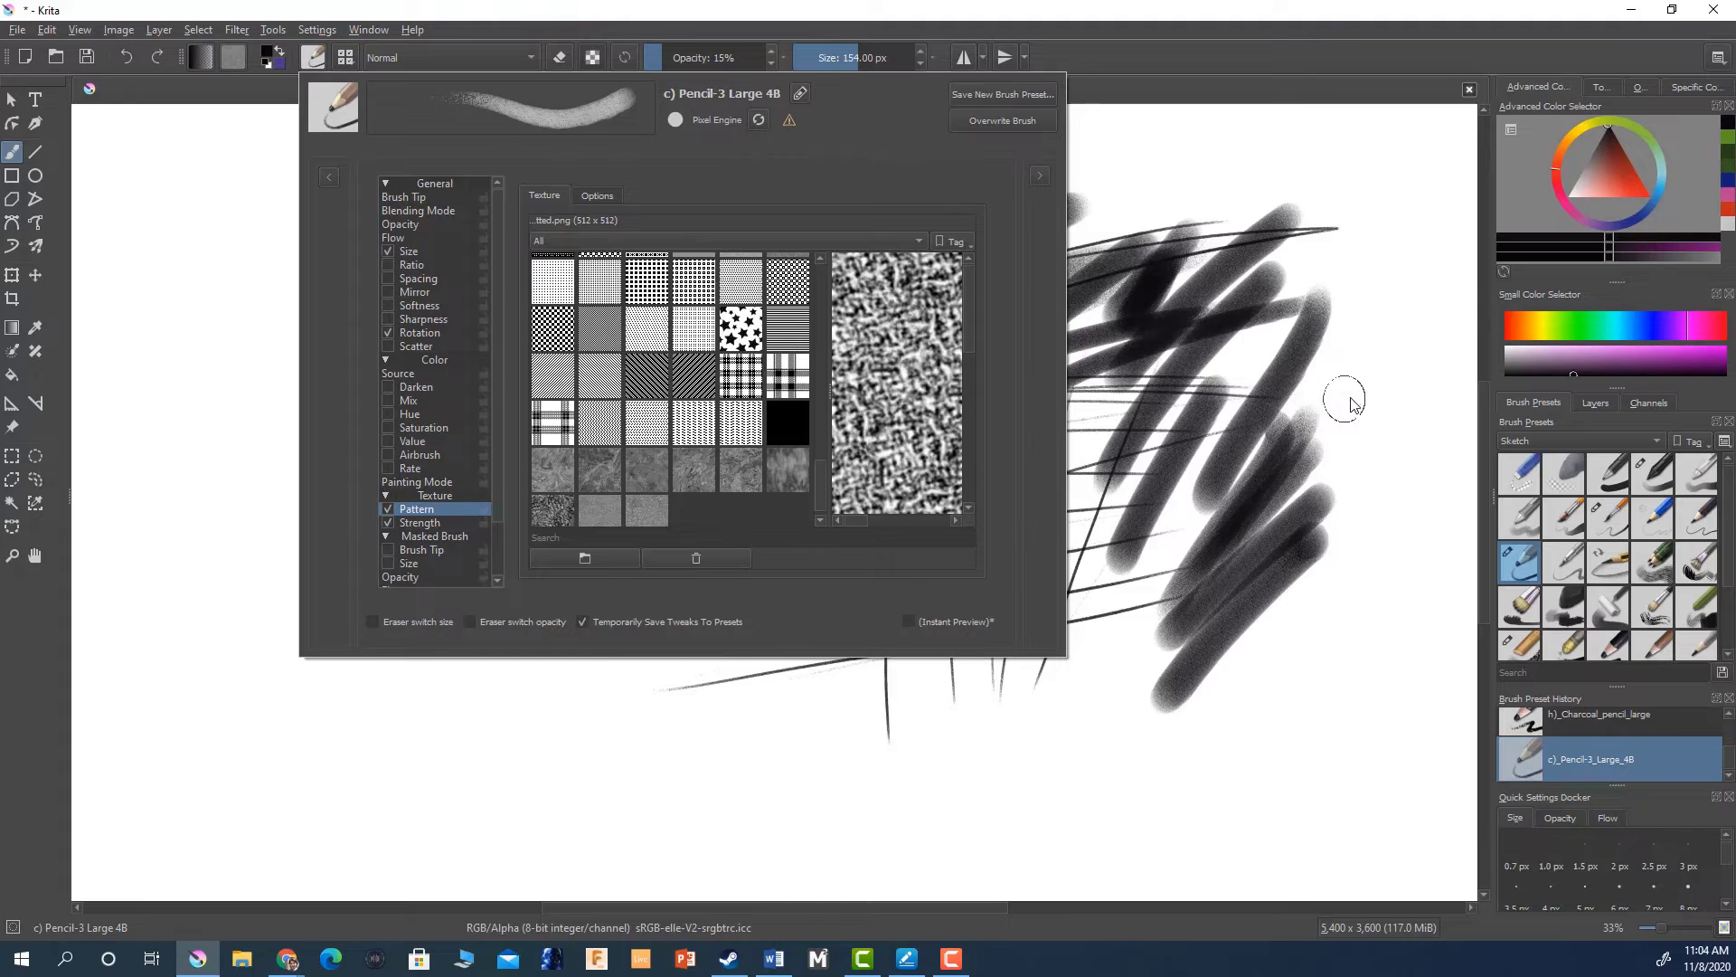
# - Add three more diagonal dark strokes over the upper right of the canvas
pyautogui.moveTo(1349, 391)
pyautogui.mouseDown()
pyautogui.moveTo(1329, 430)
pyautogui.moveTo(1287, 419)
pyautogui.moveTo(1352, 362)
pyautogui.moveTo(1221, 266)
pyautogui.mouseUp()
pyautogui.moveTo(1212, 149)
pyautogui.mouseDown()
pyautogui.moveTo(1090, 240)
pyautogui.moveTo(1116, 305)
pyautogui.mouseUp()
pyautogui.moveTo(1325, 149)
pyautogui.mouseDown()
pyautogui.moveTo(1183, 312)
pyautogui.moveTo(1221, 337)
pyautogui.mouseUp()
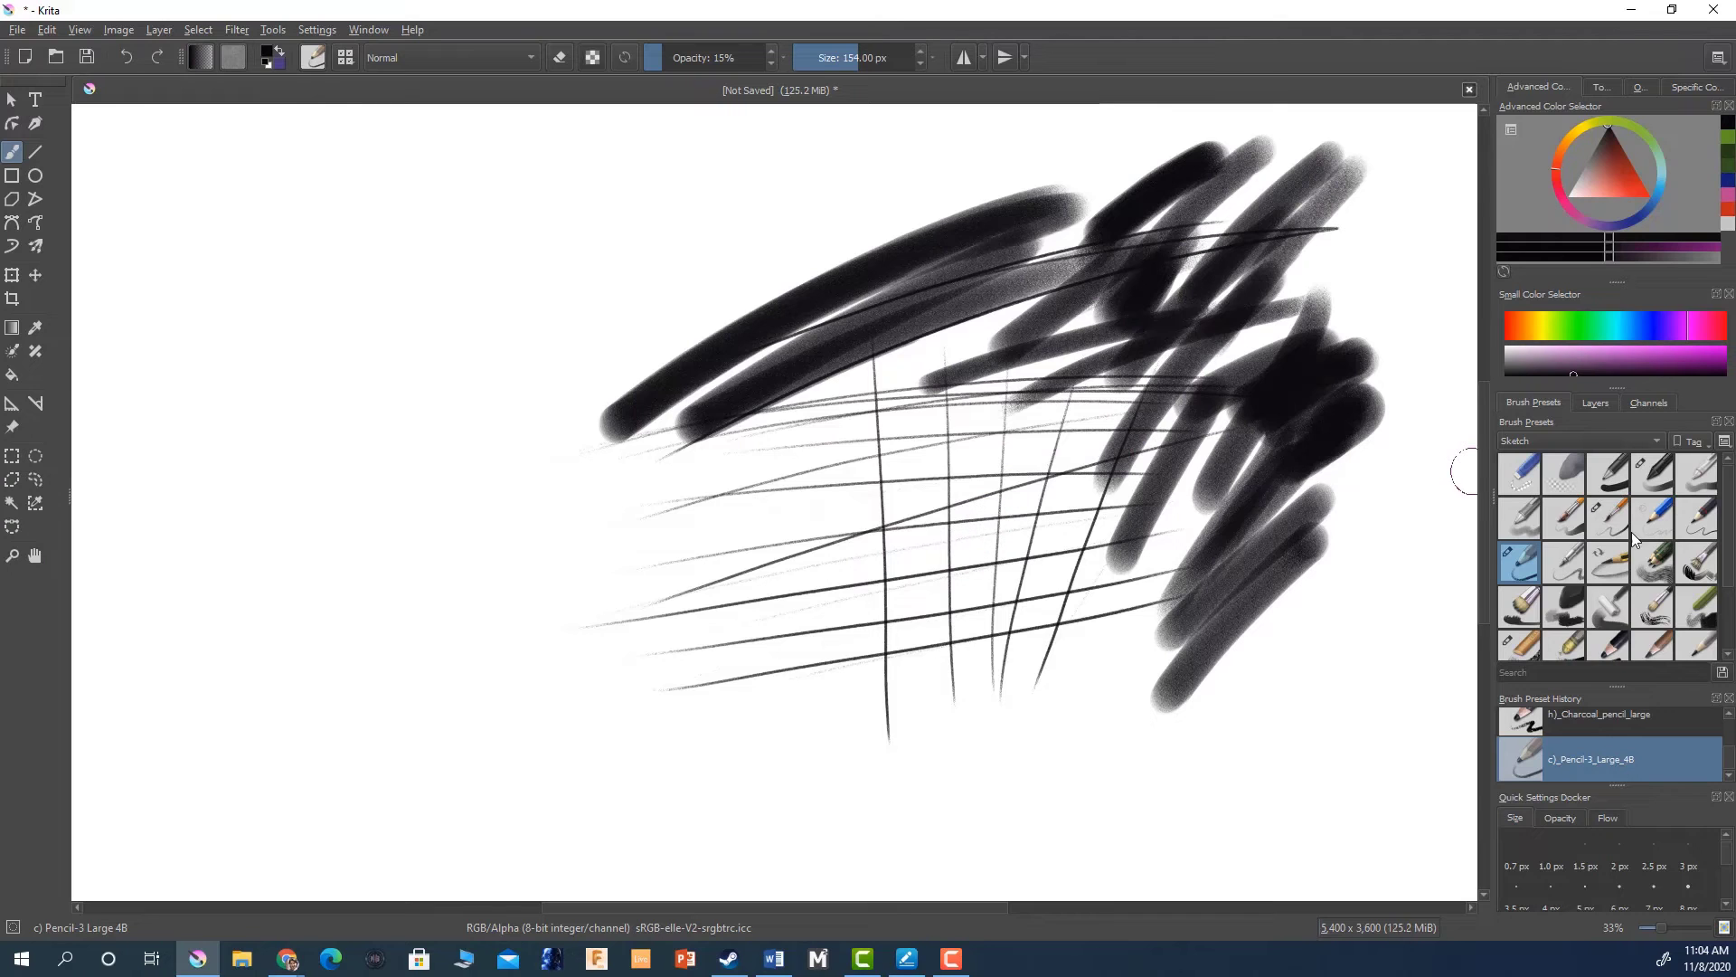
# - Select the Charcoal pencil large preset and draw two grey zigzag scribbles on the left
pyautogui.scroll(-2, 1691, 615)
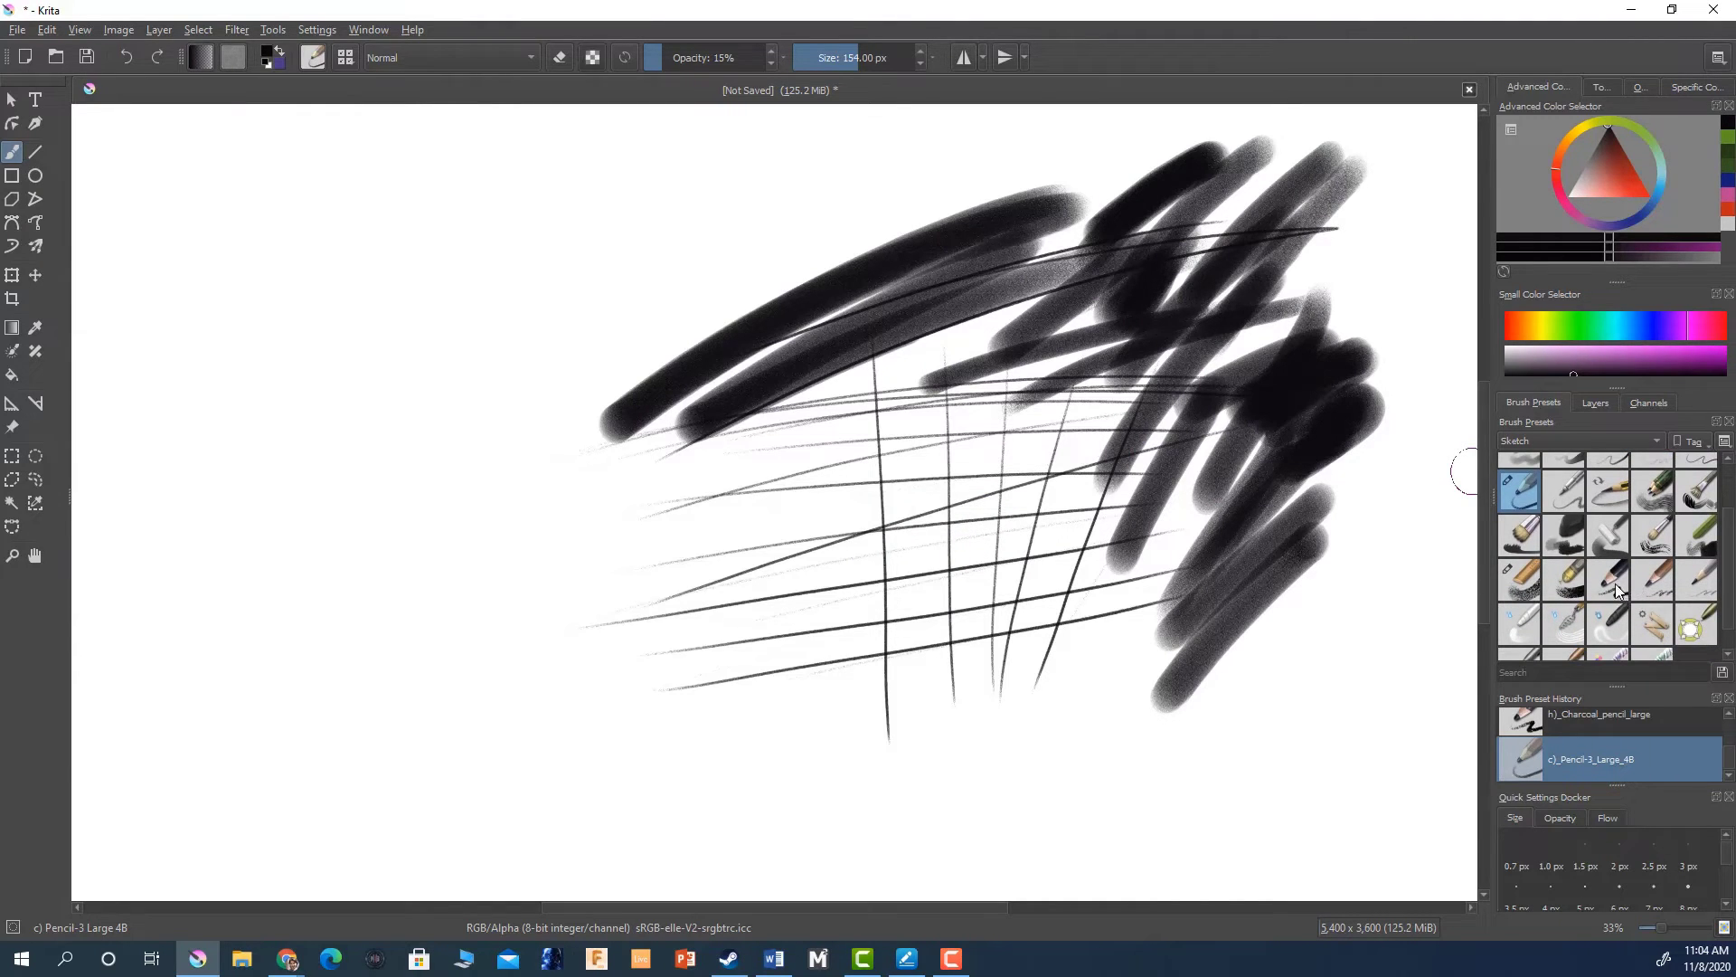
pyautogui.click(1618, 590)
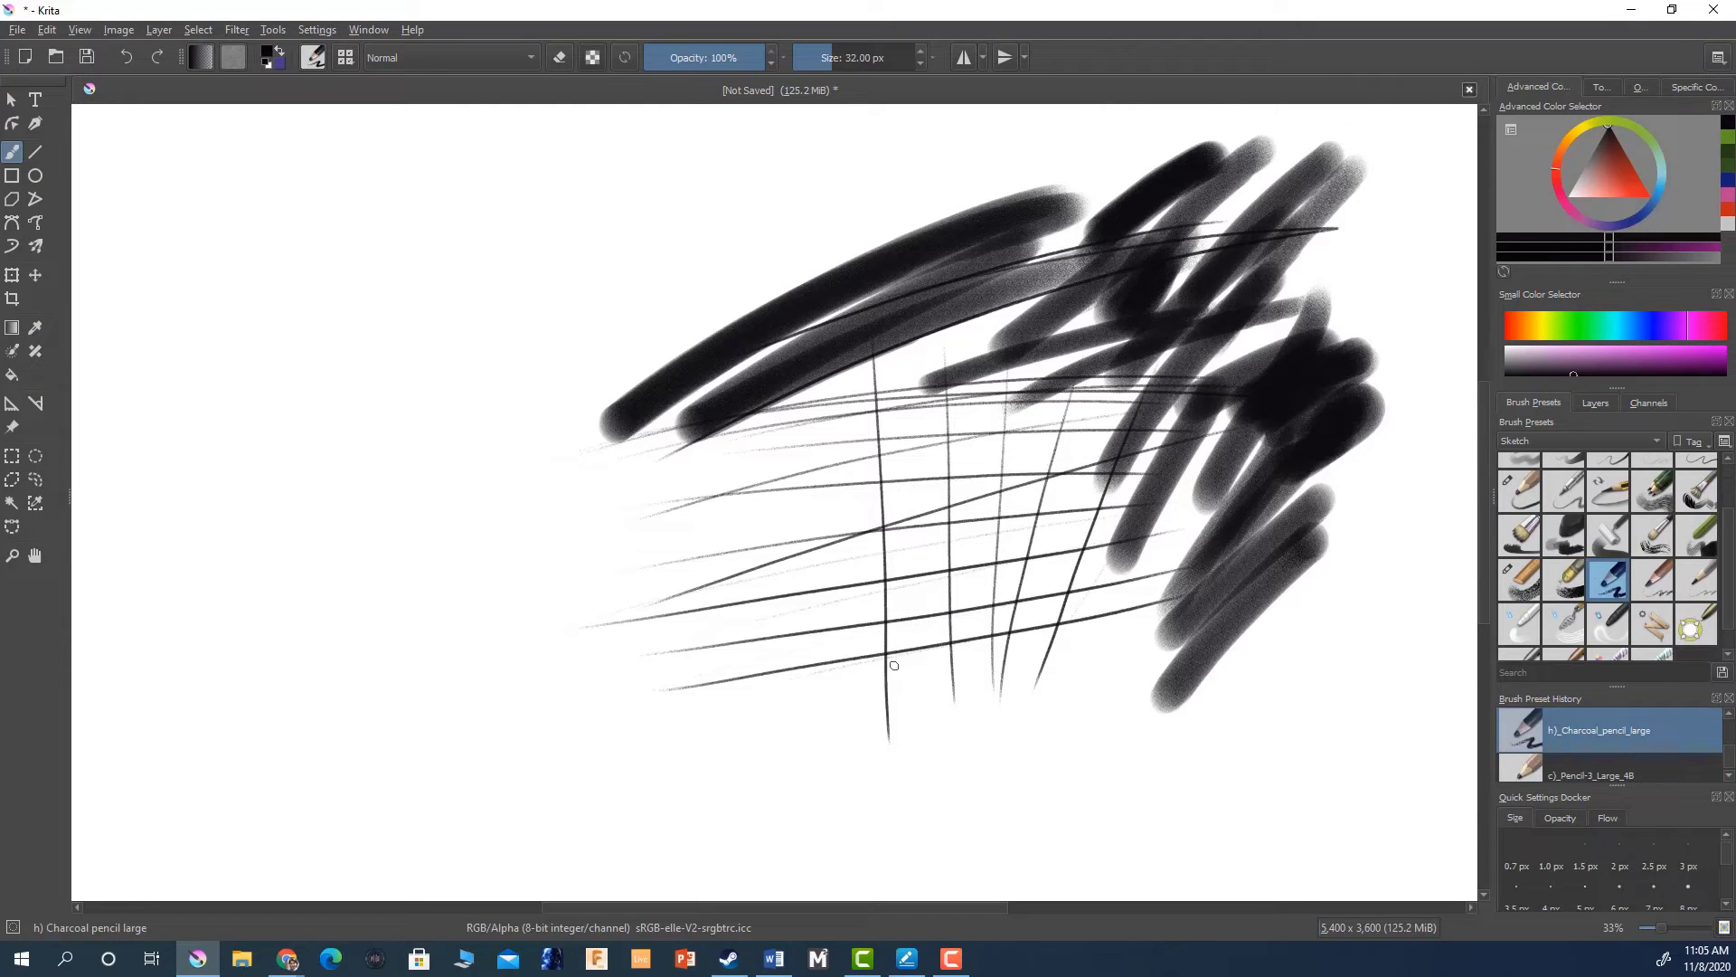
pyautogui.moveTo(496, 601)
pyautogui.mouseDown()
pyautogui.moveTo(529, 565)
pyautogui.moveTo(602, 543)
pyautogui.moveTo(633, 561)
pyautogui.moveTo(680, 523)
pyautogui.mouseUp()
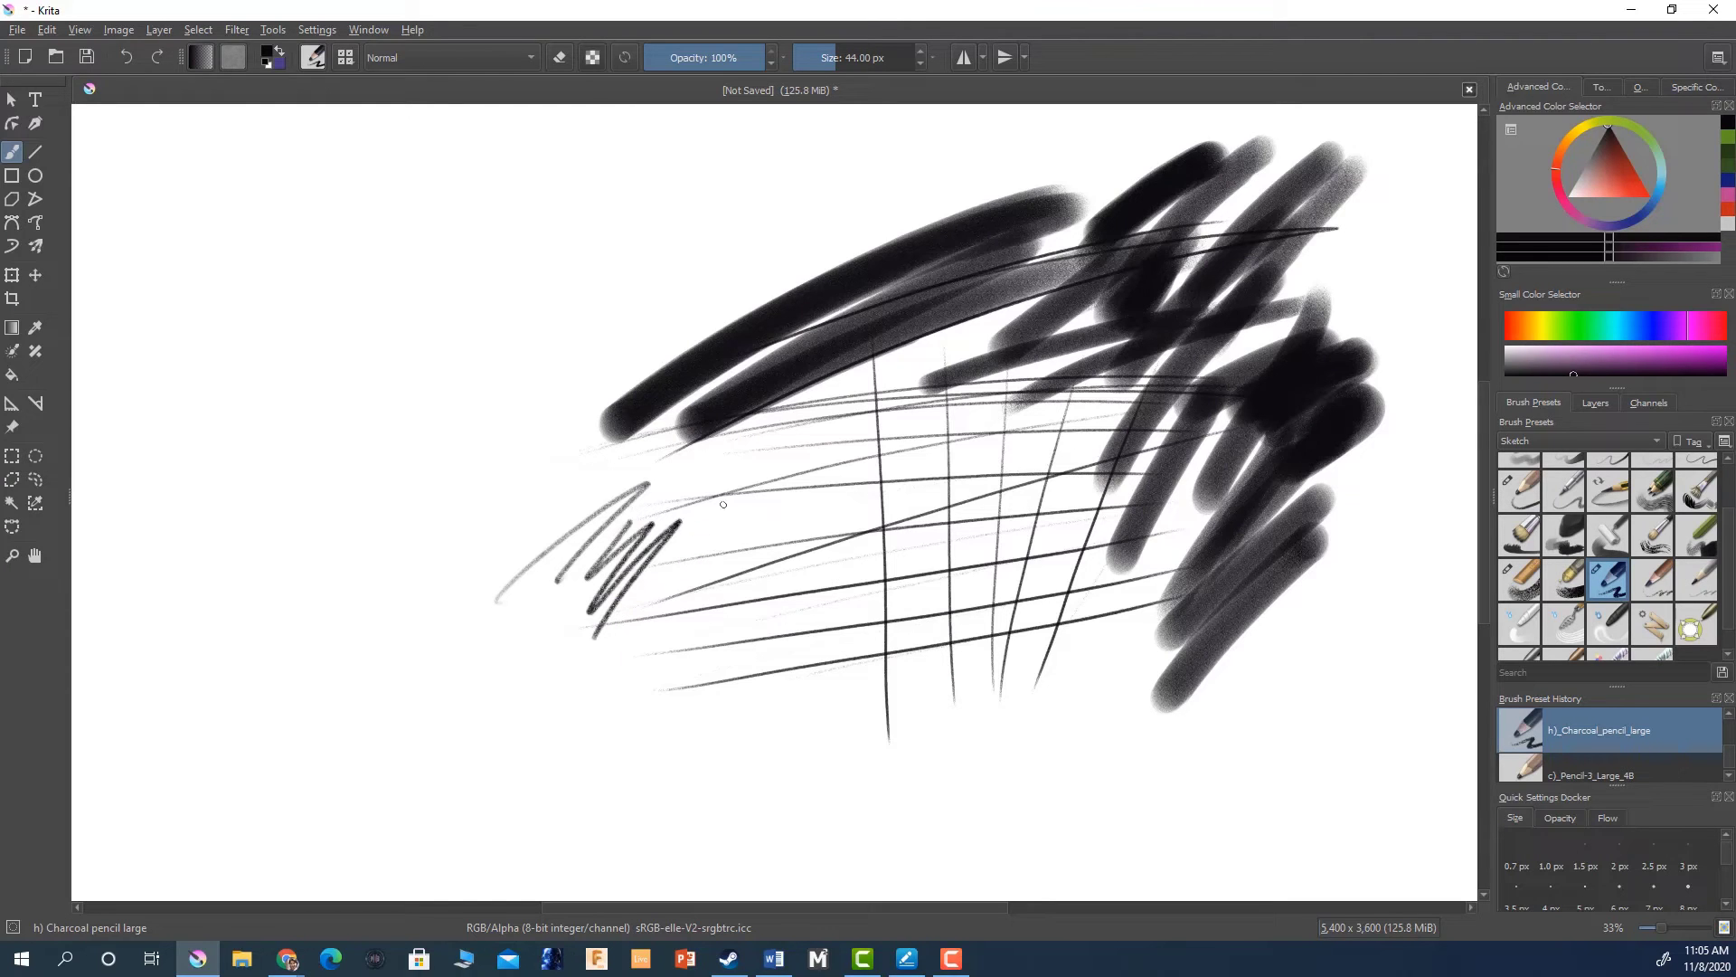
pyautogui.moveTo(726, 500)
pyautogui.mouseDown()
pyautogui.moveTo(715, 597)
pyautogui.moveTo(734, 679)
pyautogui.moveTo(708, 814)
pyautogui.mouseUp()
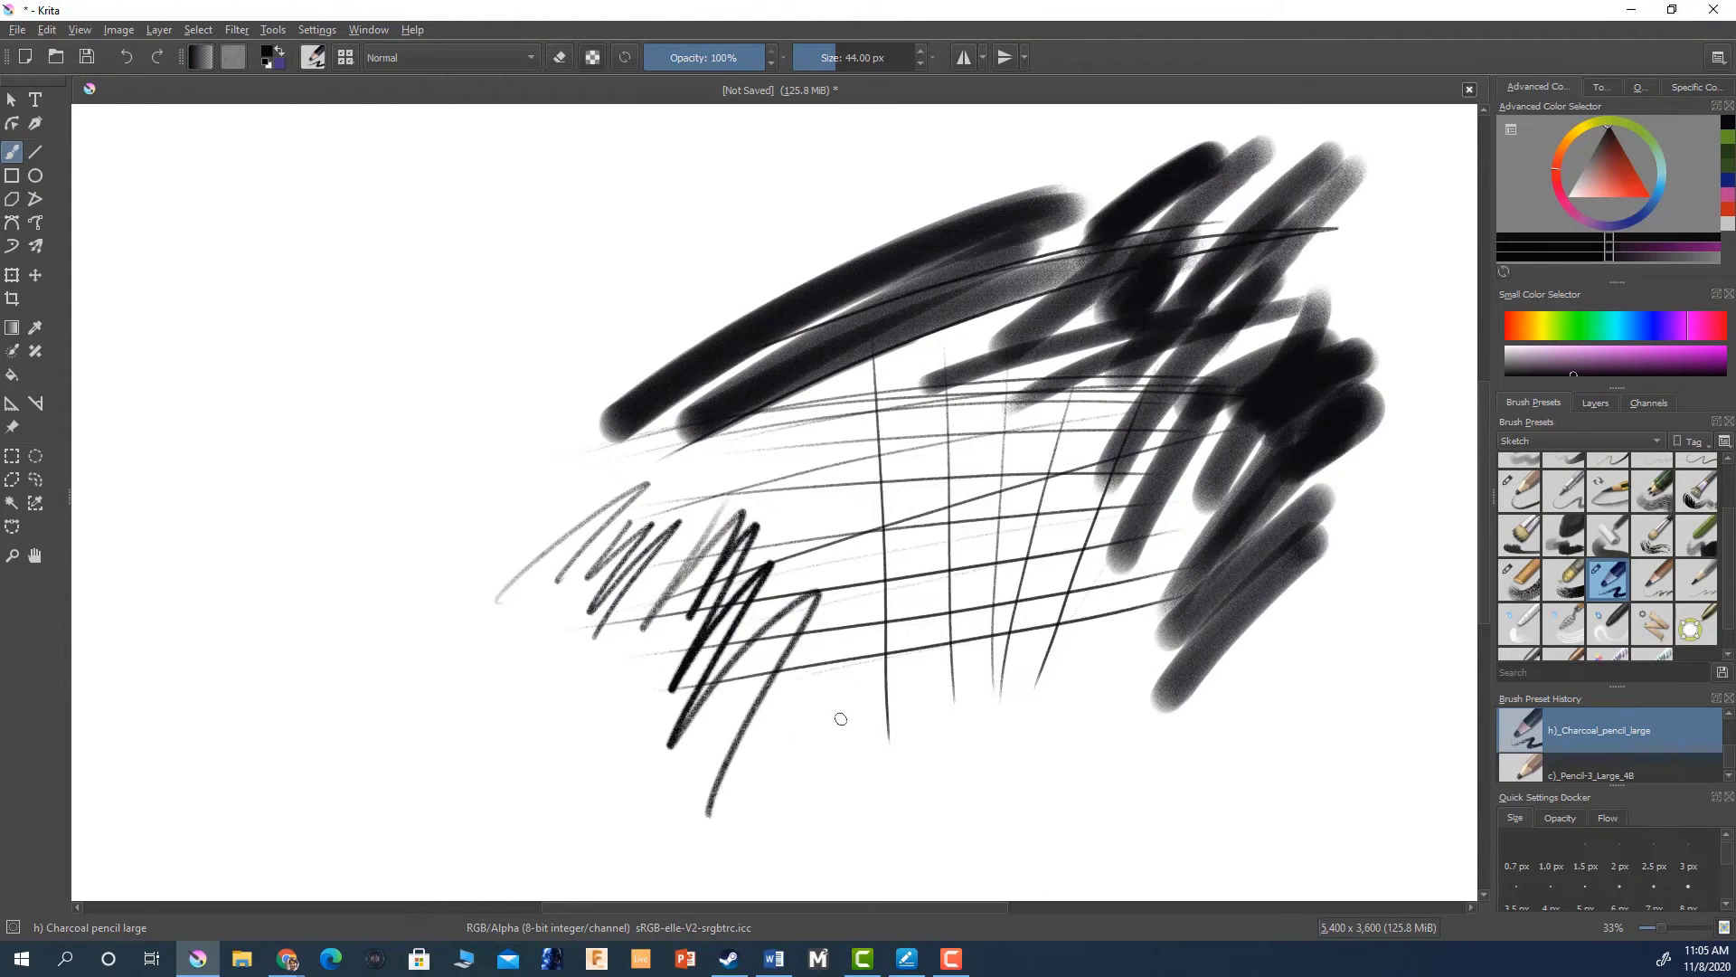
# - Reduce the charcoal pencil to 20 px, sketch ellipses and an m-shaped stroke, then undo them
pyautogui.press('[')
pyautogui.press('[')
pyautogui.press('[')
pyautogui.moveTo(465, 789)
pyautogui.mouseDown()
pyautogui.moveTo(408, 624)
pyautogui.moveTo(452, 602)
pyautogui.moveTo(477, 769)
pyautogui.mouseUp()
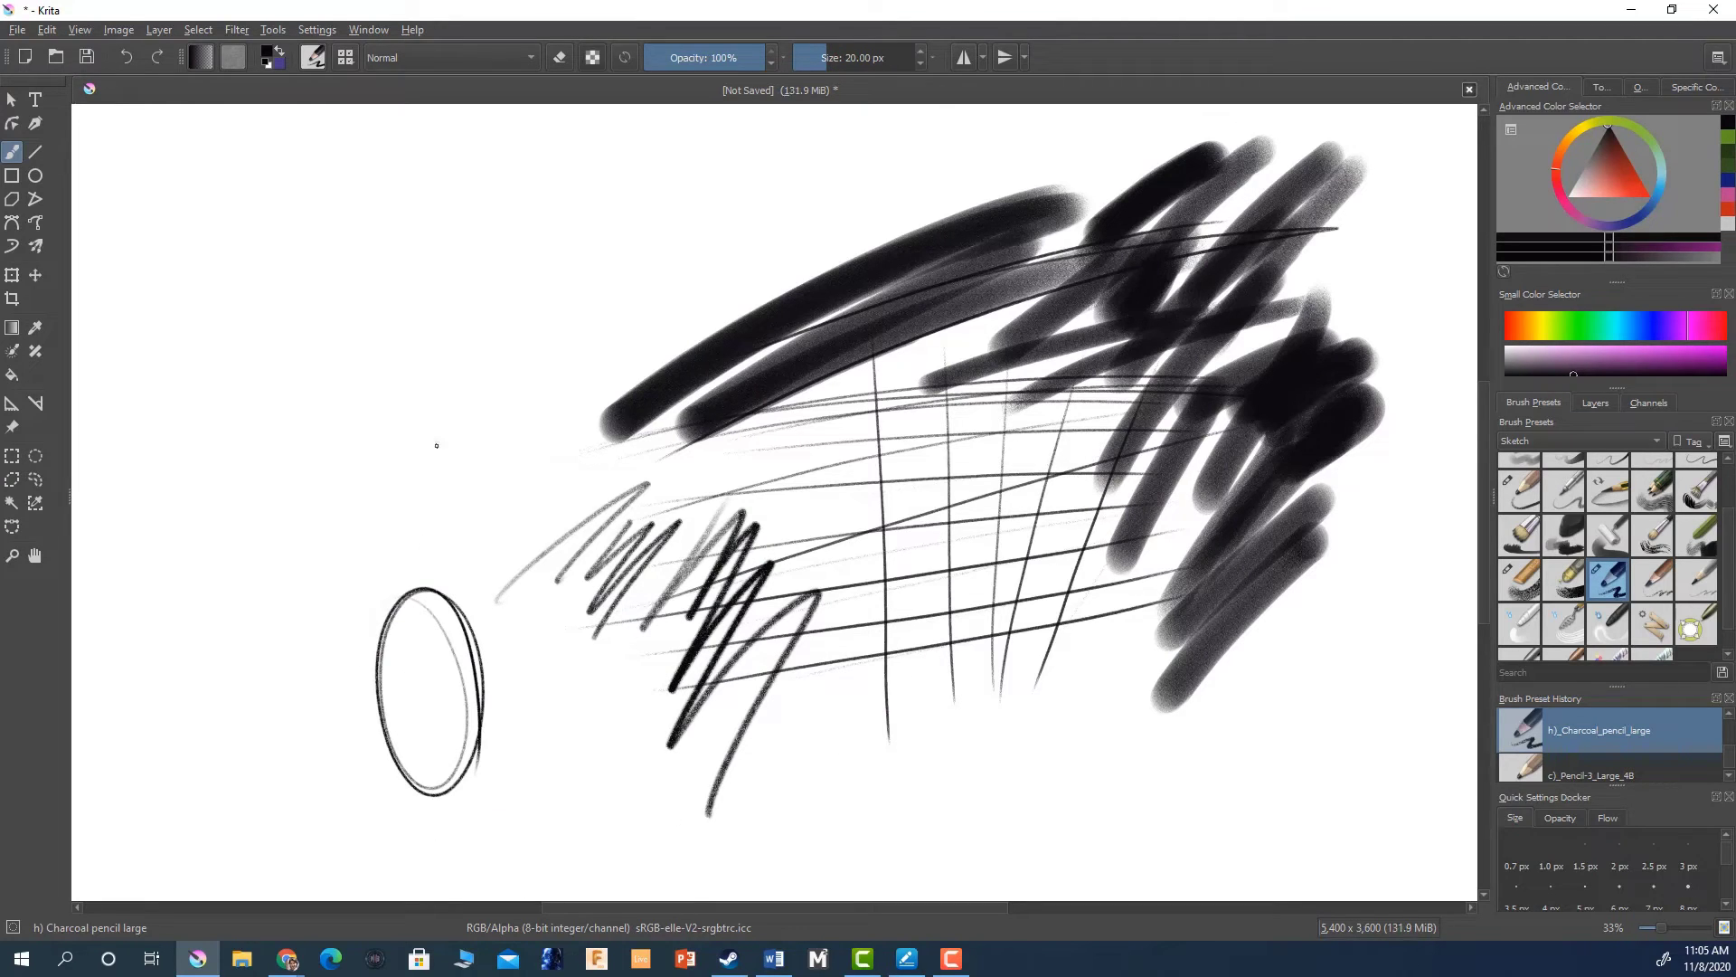
pyautogui.moveTo(433, 453)
pyautogui.mouseDown()
pyautogui.moveTo(469, 391)
pyautogui.moveTo(480, 518)
pyautogui.mouseUp()
pyautogui.moveTo(427, 441)
pyautogui.mouseDown()
pyautogui.moveTo(326, 669)
pyautogui.moveTo(434, 506)
pyautogui.moveTo(387, 728)
pyautogui.mouseUp()
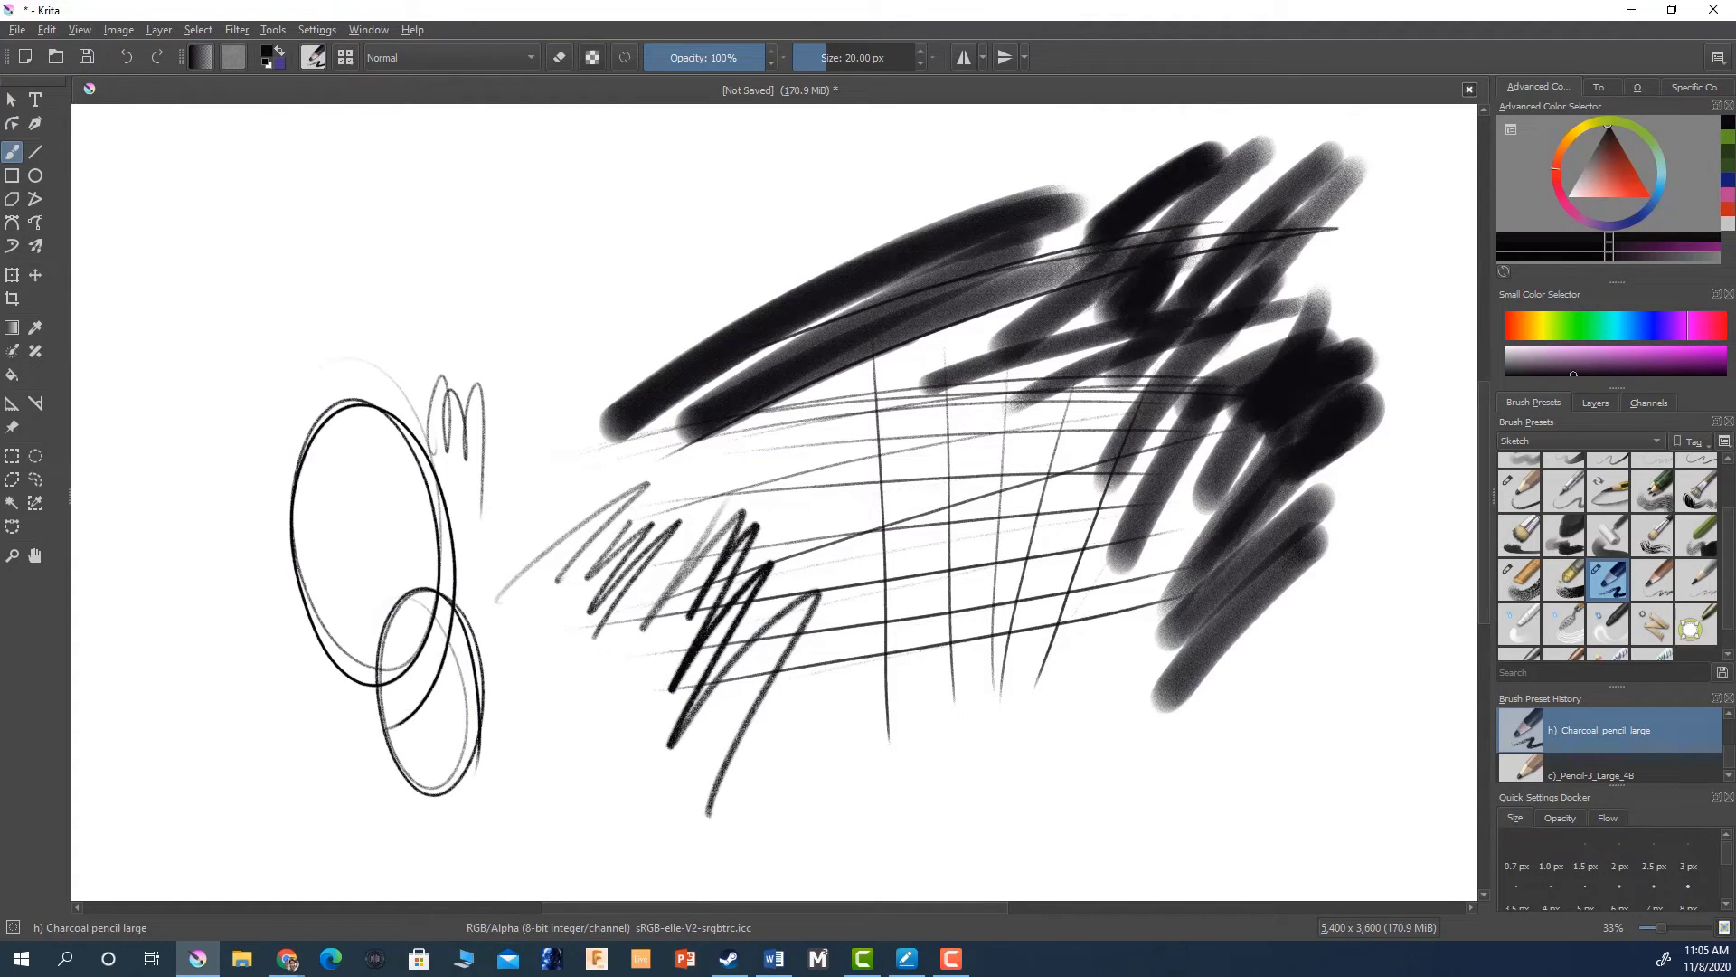
pyautogui.hotkey('ctrl', 'z')
pyautogui.hotkey('ctrl', 'z')
pyautogui.hotkey('ctrl', 'z')
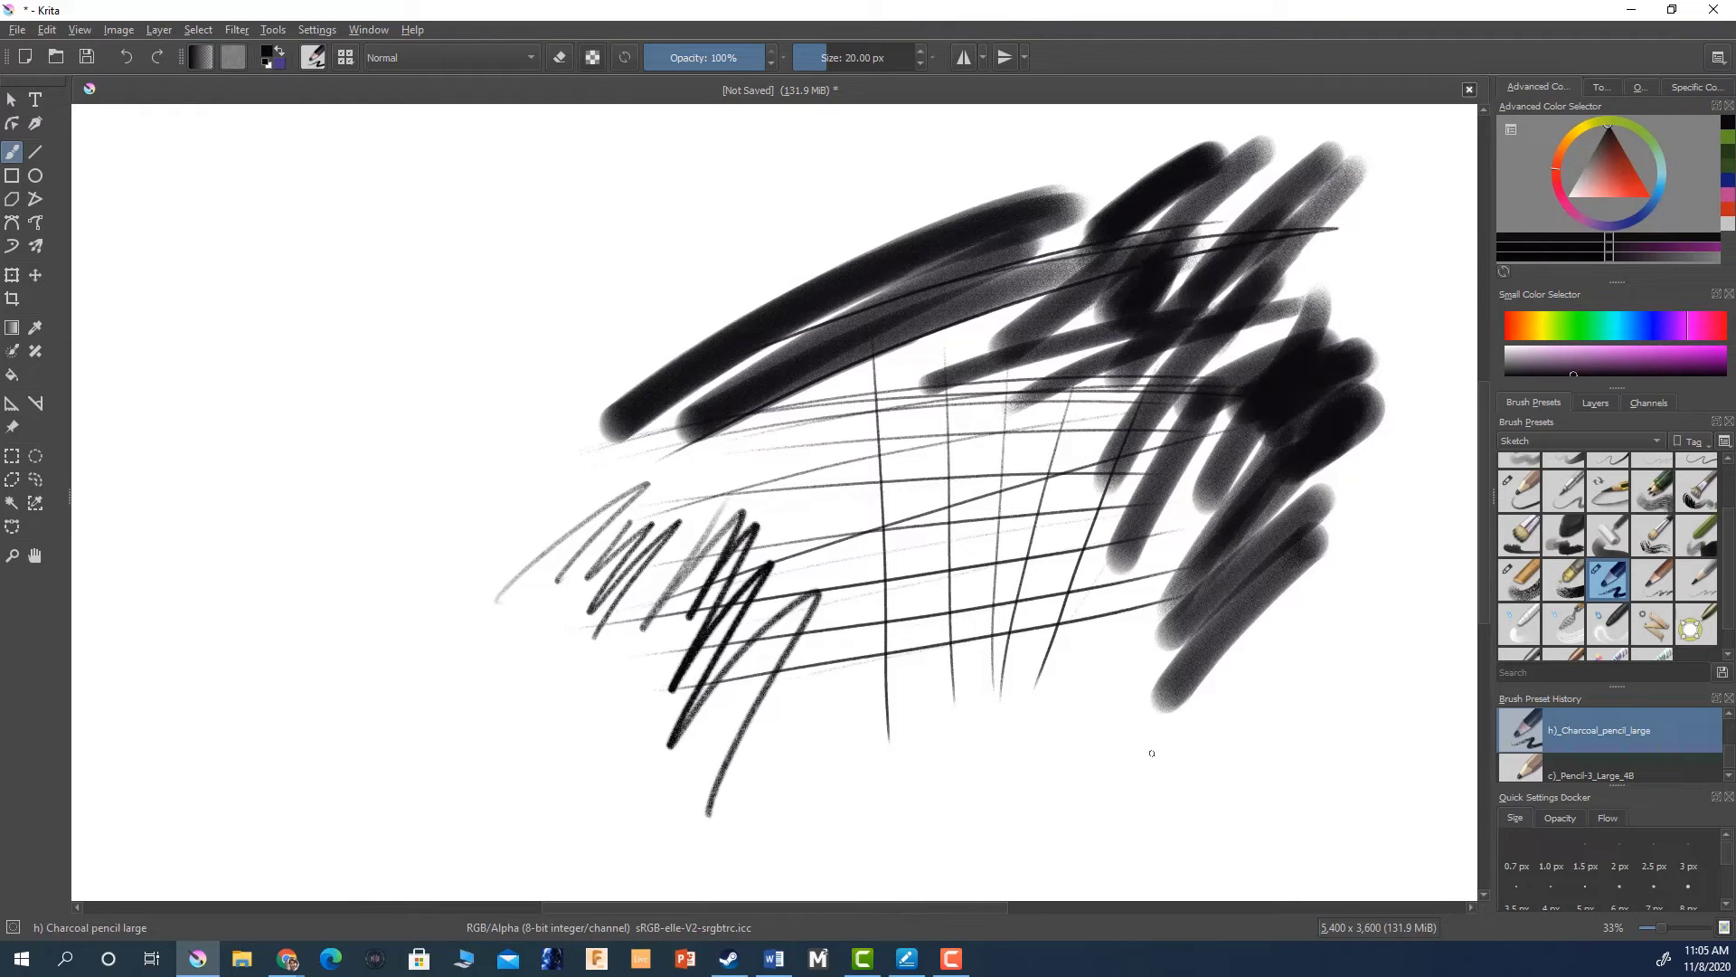
# - Hatch a small patch of thin diagonal and short vertical lines below the dark strokes
pyautogui.moveTo(981, 795)
pyautogui.mouseDown()
pyautogui.moveTo(1266, 722)
pyautogui.moveTo(1002, 783)
pyautogui.mouseUp()
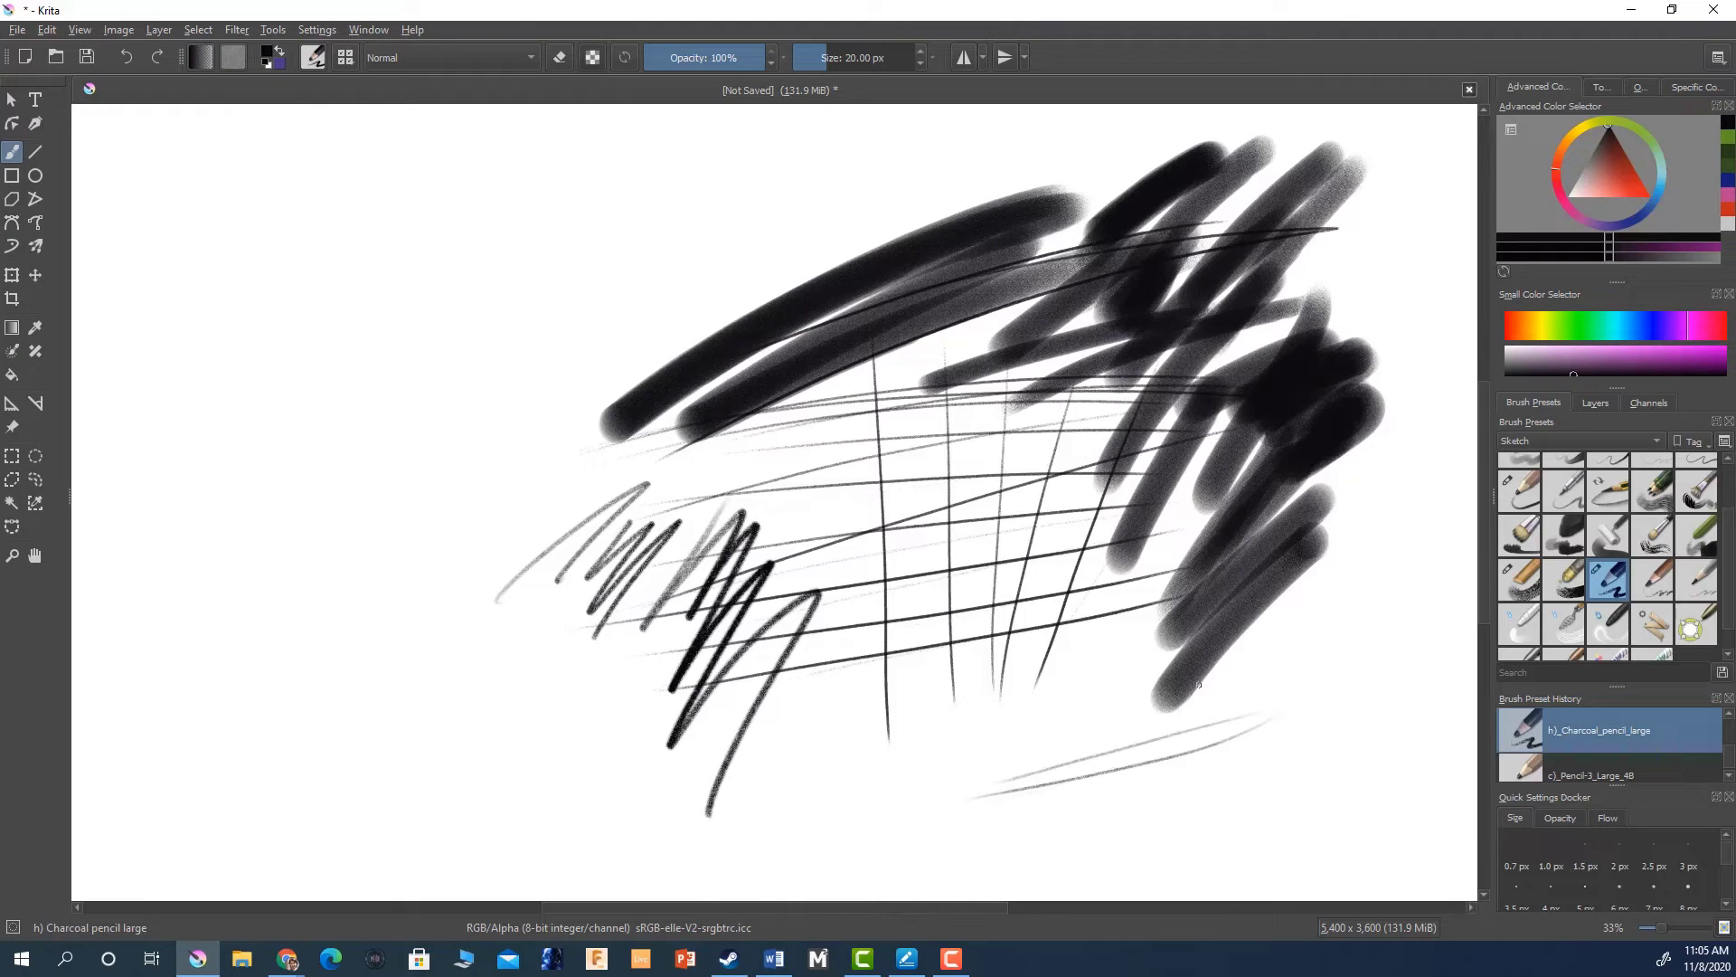
pyautogui.moveTo(1185, 714); pyautogui.dragTo(1163, 764)
pyautogui.moveTo(1180, 706); pyautogui.dragTo(1143, 792)
pyautogui.moveTo(1156, 705)
pyautogui.mouseDown()
pyautogui.moveTo(1136, 792)
pyautogui.moveTo(1119, 788)
pyautogui.mouseUp()
pyautogui.moveTo(1123, 702); pyautogui.dragTo(1110, 790)
pyautogui.moveTo(1115, 704); pyautogui.dragTo(1098, 791)
pyautogui.moveTo(1104, 707); pyautogui.dragTo(1093, 785)
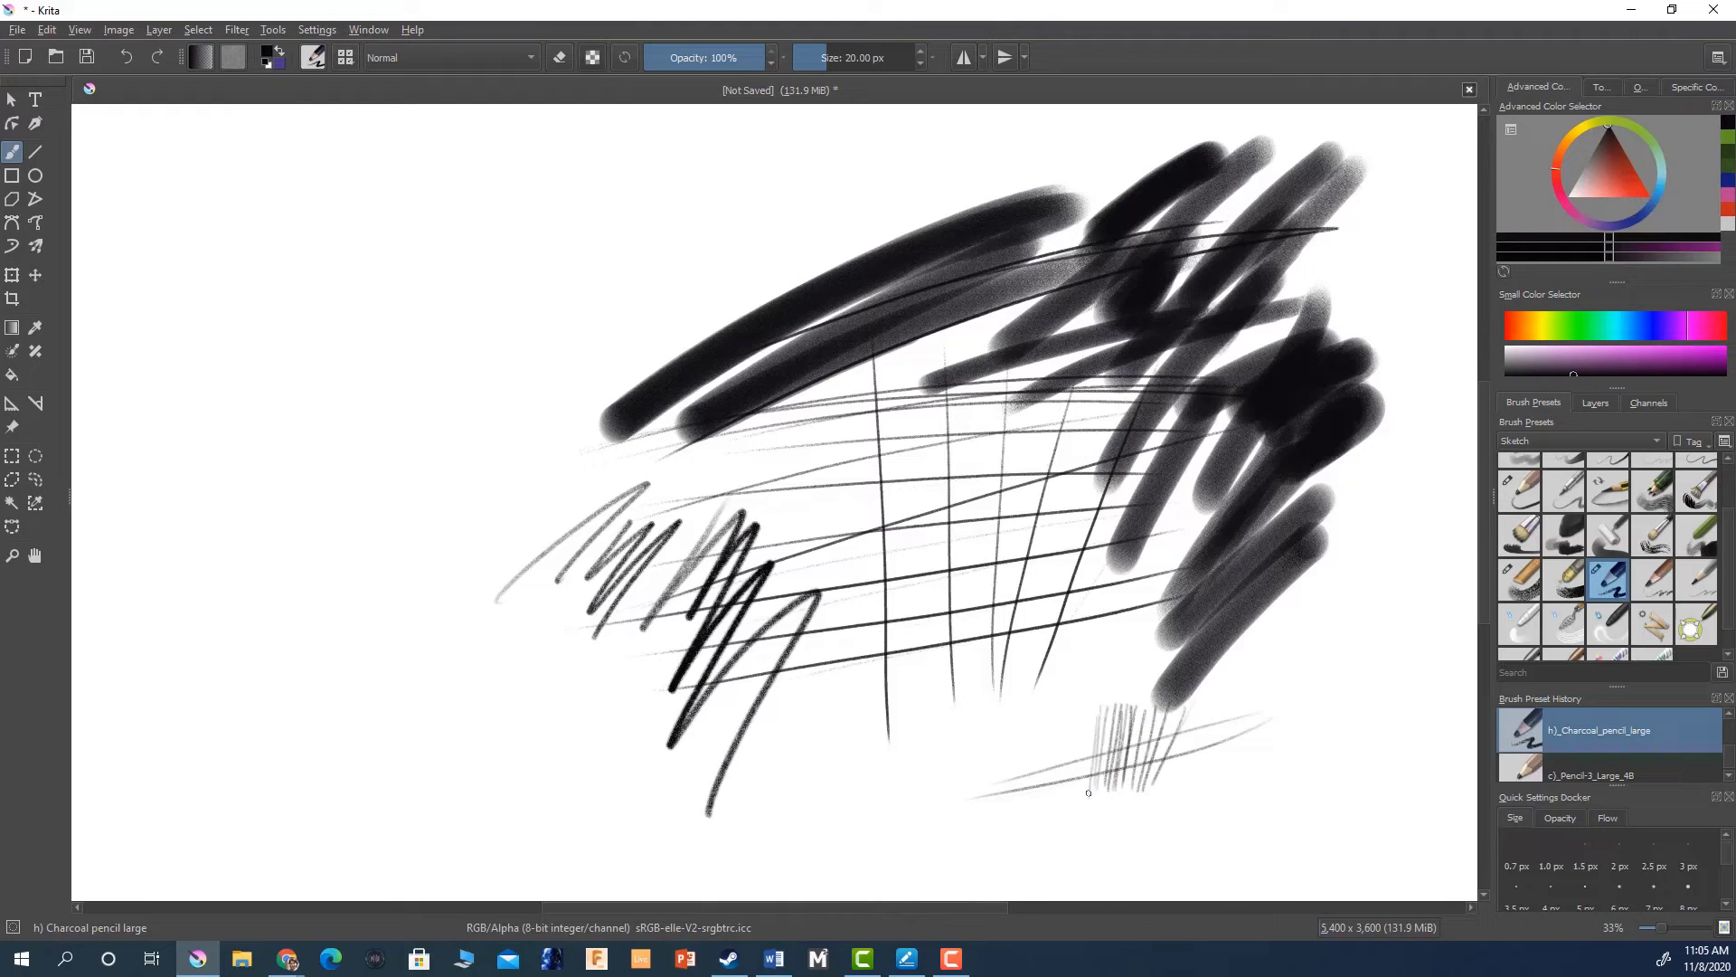